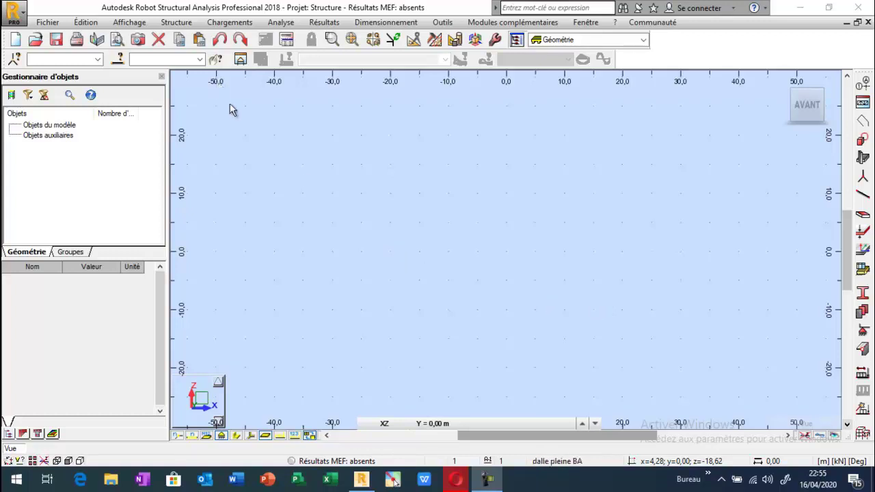
Set the structure type to a shell study (Étude d'une Coque)
{"action": "left_click", "coordinate": [176, 23]}
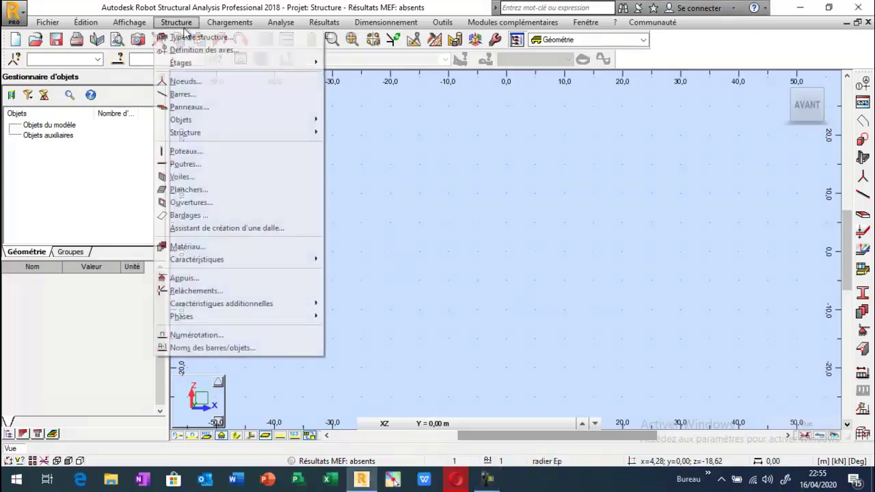
{"action": "left_click", "coordinate": [194, 38]}
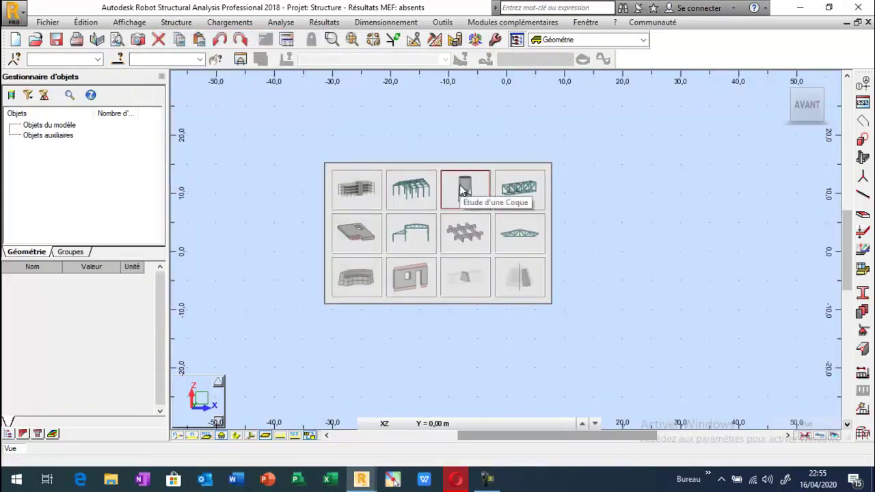
{"action": "left_click", "coordinate": [460, 185]}
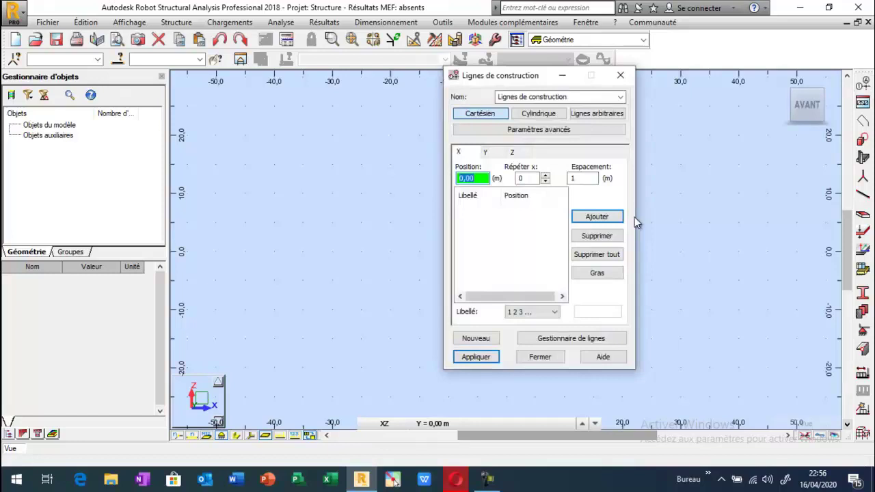
Add X construction lines at 0 and 40 m (repeat 1, spacing 40), plus Y and Z lines at 0, and apply
{"action": "left_click", "coordinate": [546, 176]}
{"action": "key", "text": "Tab"}
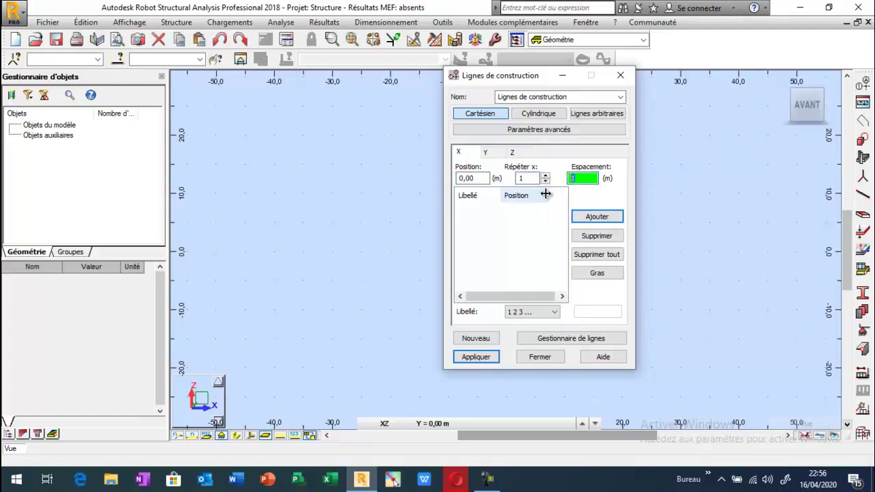
{"action": "type", "text": "40"}
{"action": "left_click", "coordinate": [578, 219]}
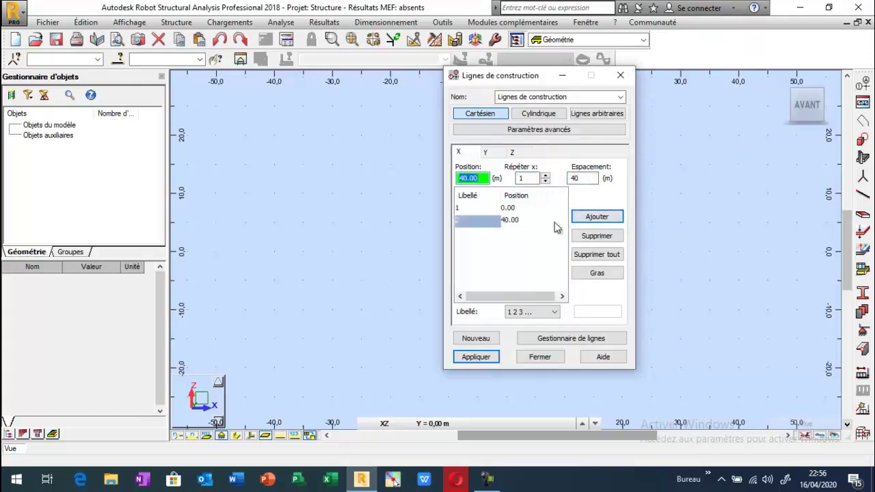
{"action": "left_click", "coordinate": [486, 153]}
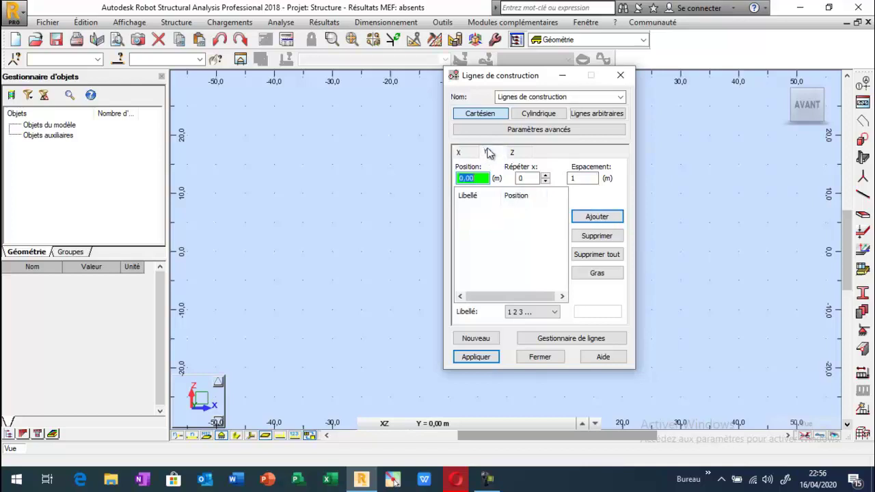
{"action": "left_click", "coordinate": [581, 218]}
{"action": "left_click", "coordinate": [511, 151]}
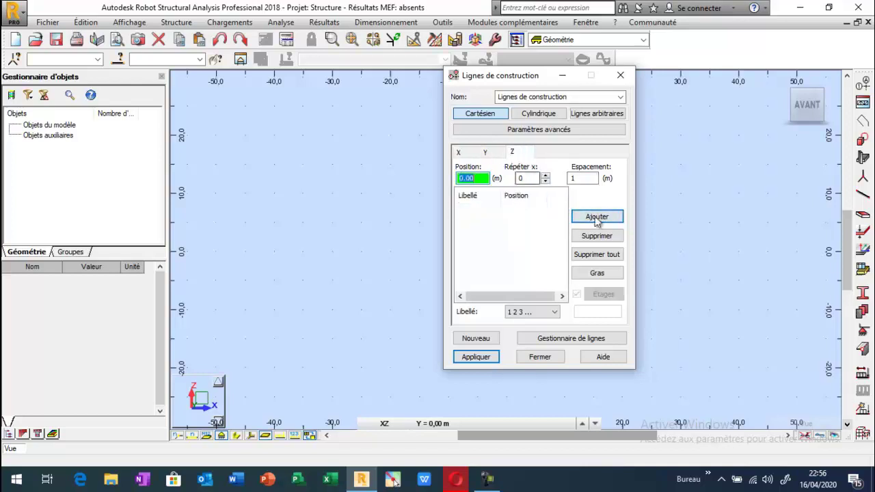
{"action": "left_click", "coordinate": [589, 218]}
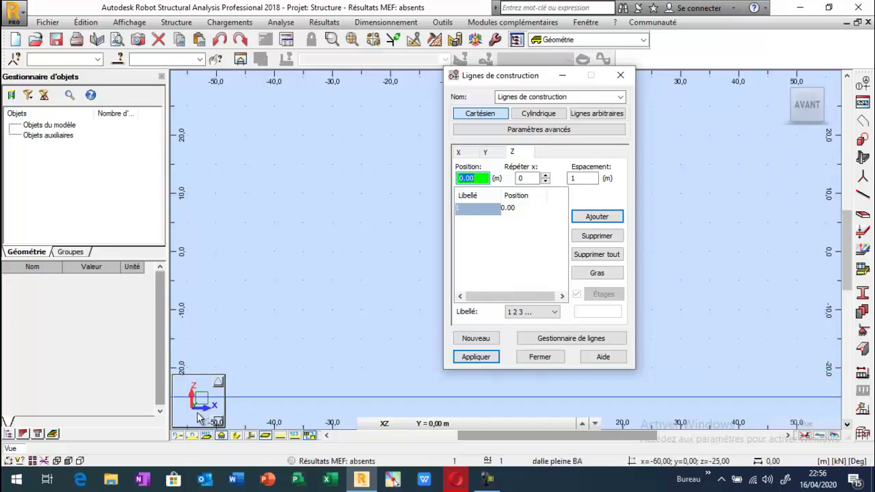
{"action": "left_click", "coordinate": [475, 356]}
{"action": "left_click", "coordinate": [539, 356]}
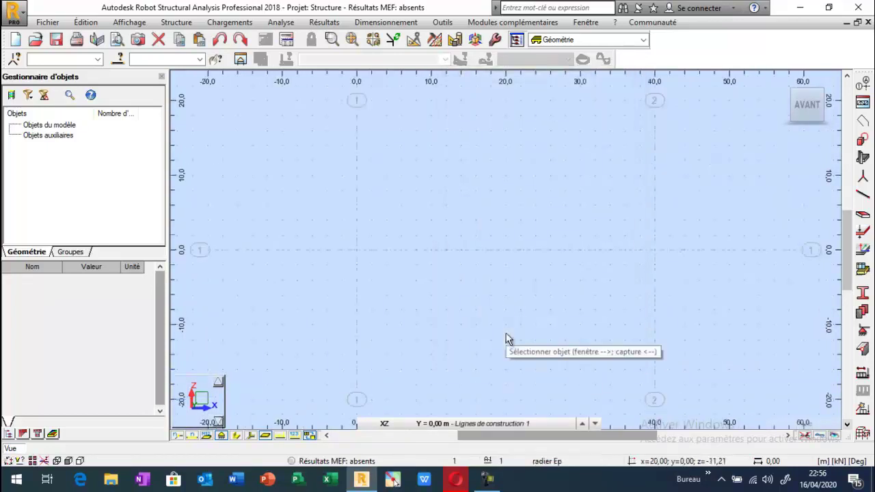
Place nodes 1 and 2 at x = 0 and x = 40 m and show node numbers
{"action": "left_click", "coordinate": [862, 177]}
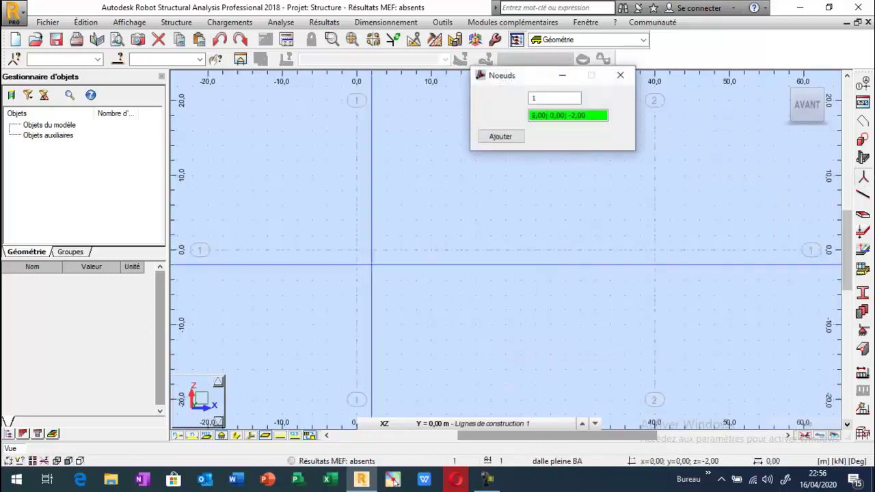
{"action": "left_click", "coordinate": [356, 250]}
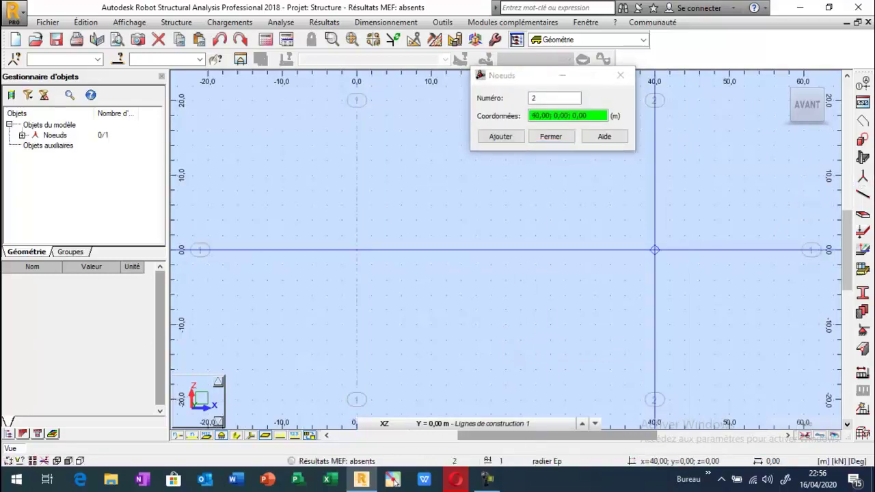
{"action": "left_click", "coordinate": [654, 249]}
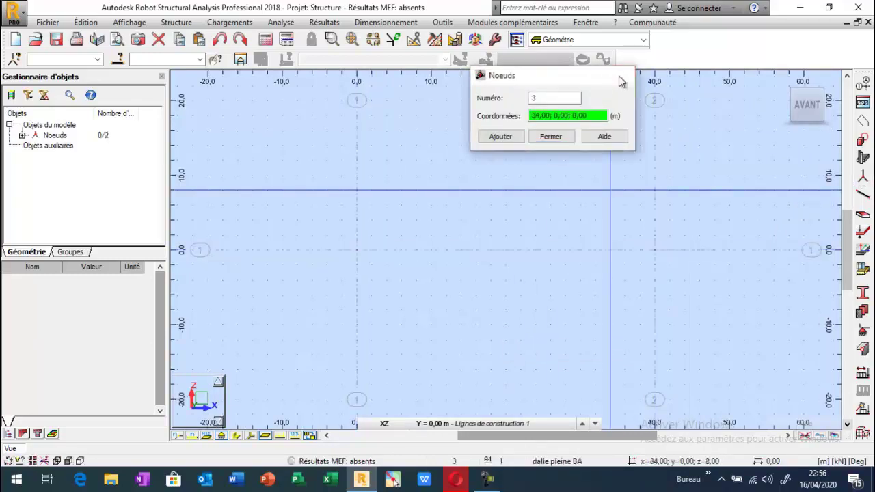
{"action": "left_click", "coordinate": [620, 75]}
{"action": "left_click", "coordinate": [177, 436]}
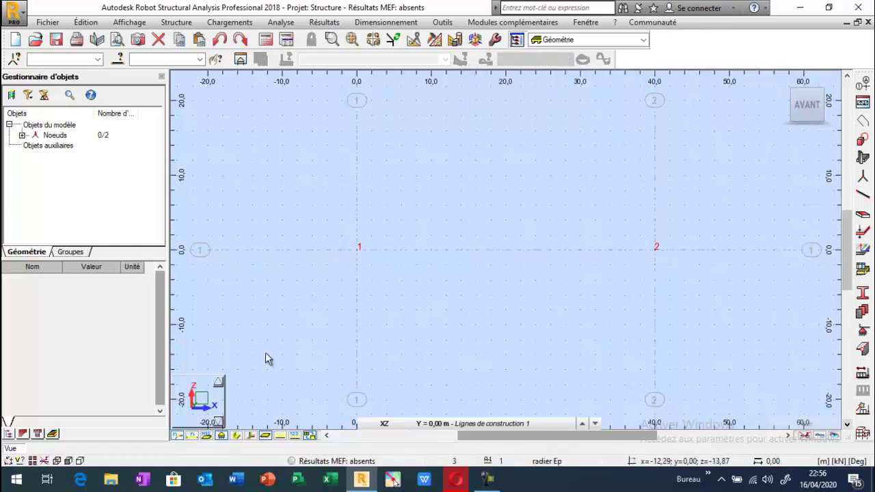
Draw bar 1 as a concrete beam from node 1 to node 2
{"action": "left_click", "coordinate": [863, 198]}
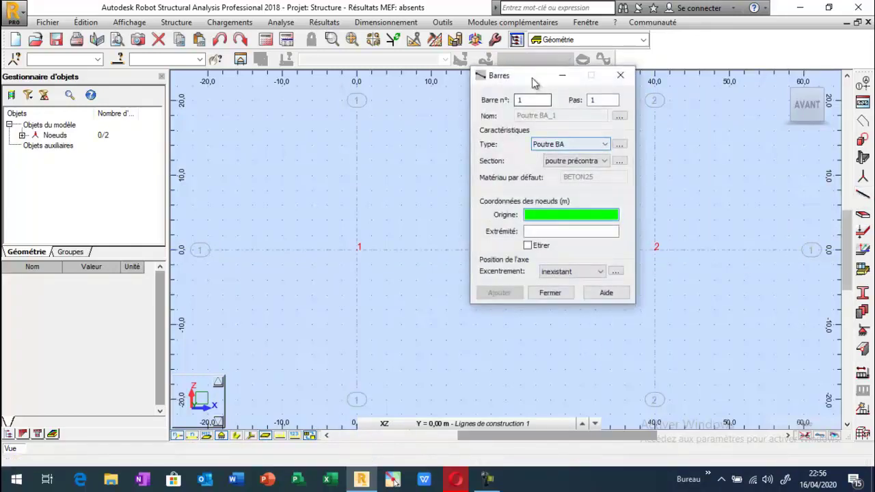
{"action": "left_click_drag", "start_coordinate": [481, 78], "coordinate": [41, 37]}
{"action": "left_click", "coordinate": [357, 249]}
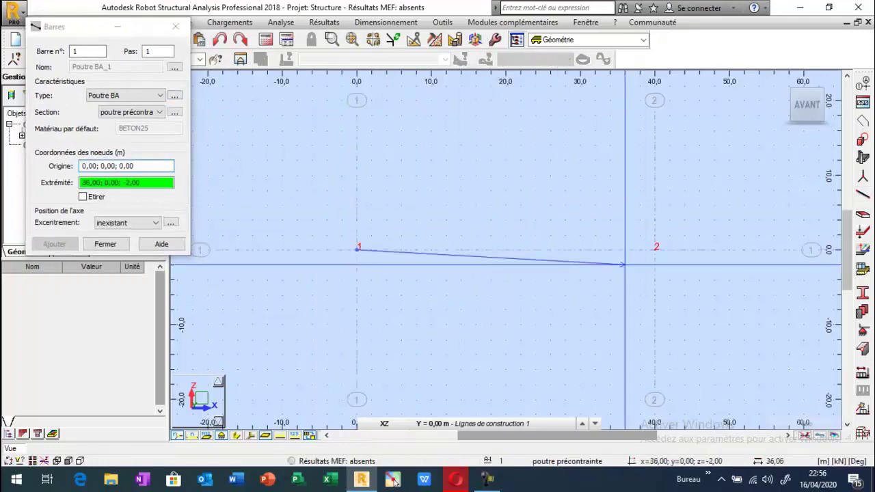
{"action": "left_click", "coordinate": [655, 249]}
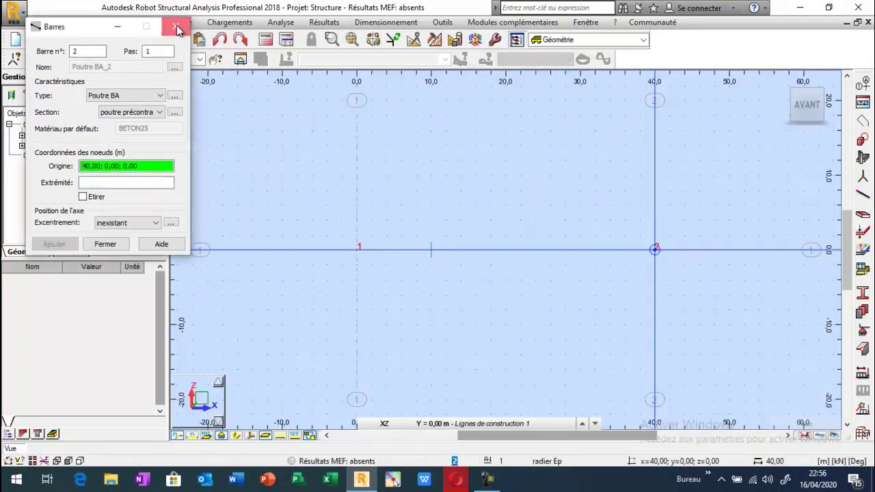
{"action": "left_click", "coordinate": [175, 26]}
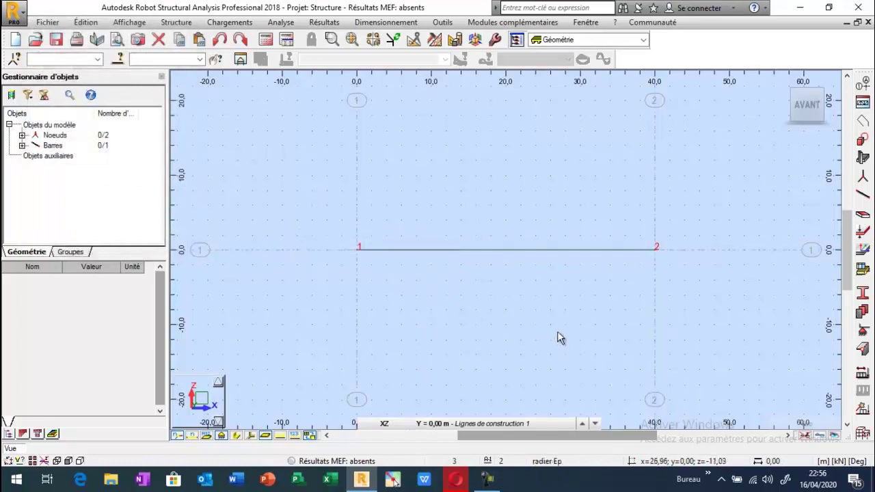
Start a new support from the simple support in the Supports list, then abandon it
{"action": "left_click", "coordinate": [860, 332]}
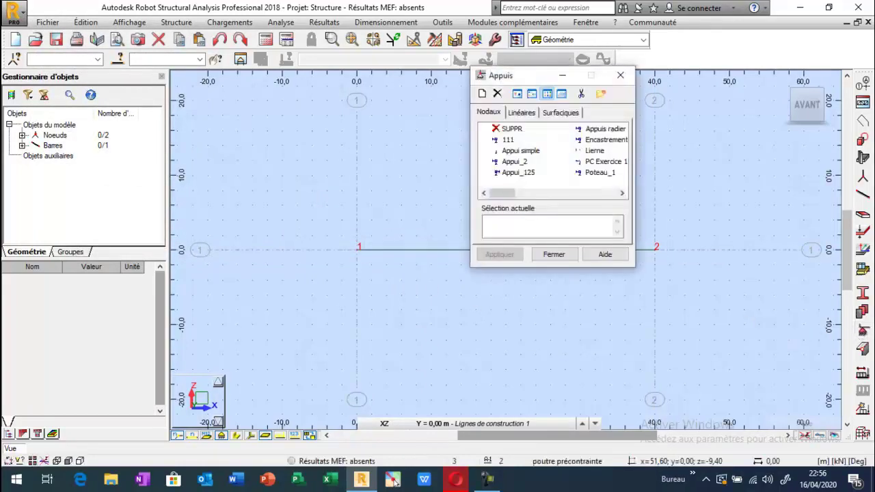
{"action": "left_click_drag", "start_coordinate": [524, 80], "coordinate": [164, 48]}
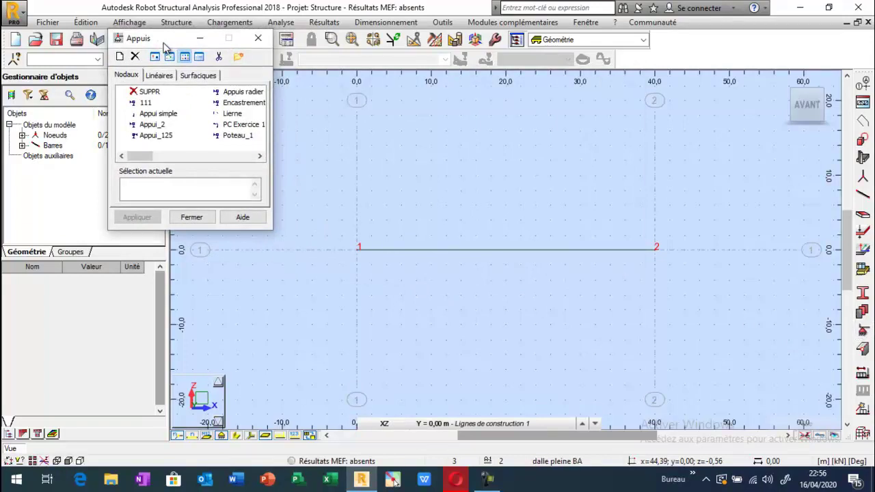
{"action": "left_click", "coordinate": [151, 114]}
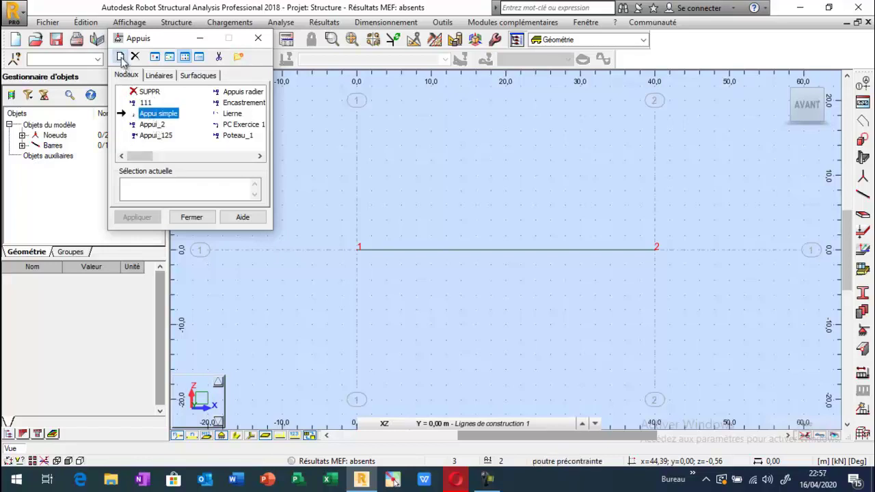
{"action": "left_click", "coordinate": [120, 56]}
{"action": "left_click", "coordinate": [277, 237]}
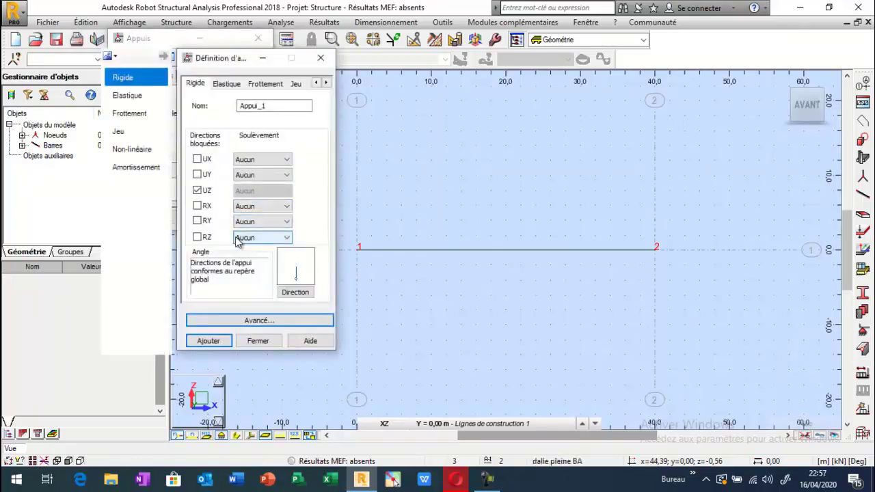
{"action": "left_click", "coordinate": [320, 57]}
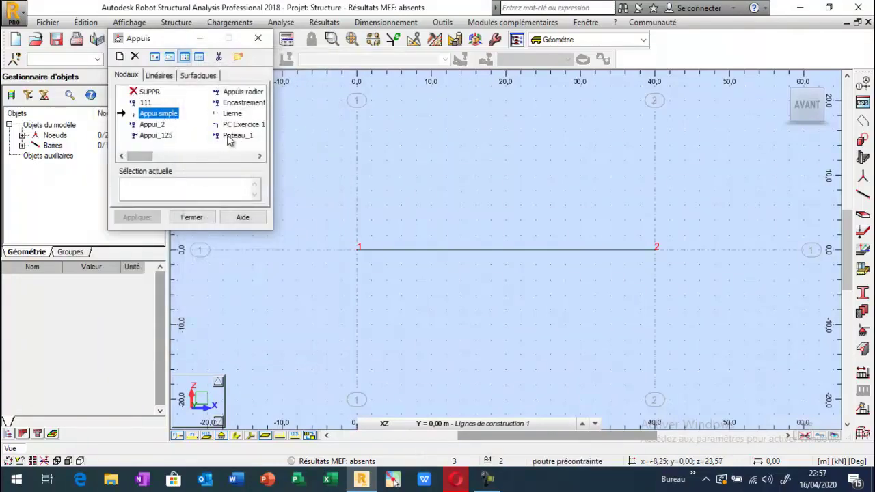
{"action": "left_click_drag", "start_coordinate": [142, 160], "coordinate": [171, 156]}
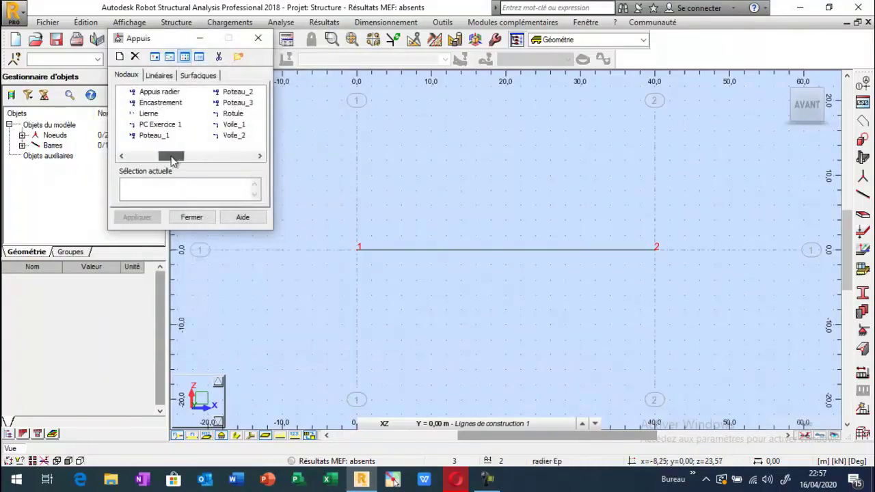
Create a hinge-based support named 'appuis poutre BP' that also blocks RX
{"action": "left_click", "coordinate": [233, 114]}
{"action": "left_click", "coordinate": [120, 56]}
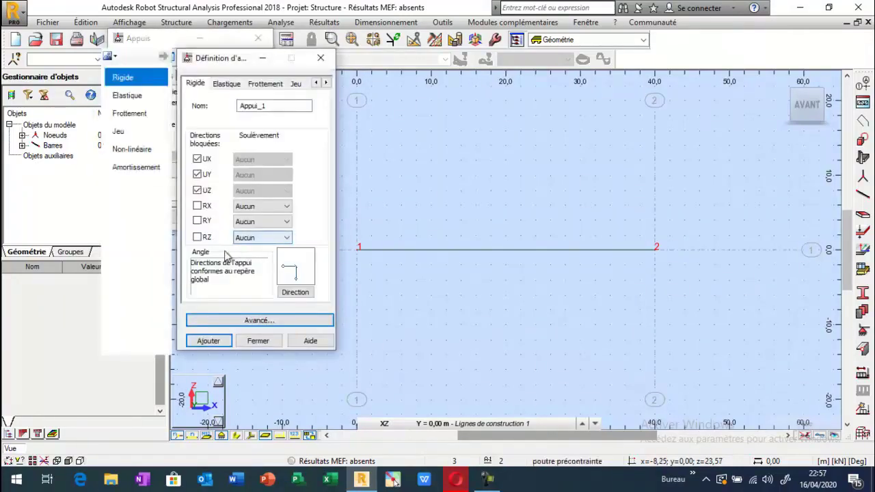
{"action": "double_click", "coordinate": [268, 106]}
{"action": "type", "text": "ap"}
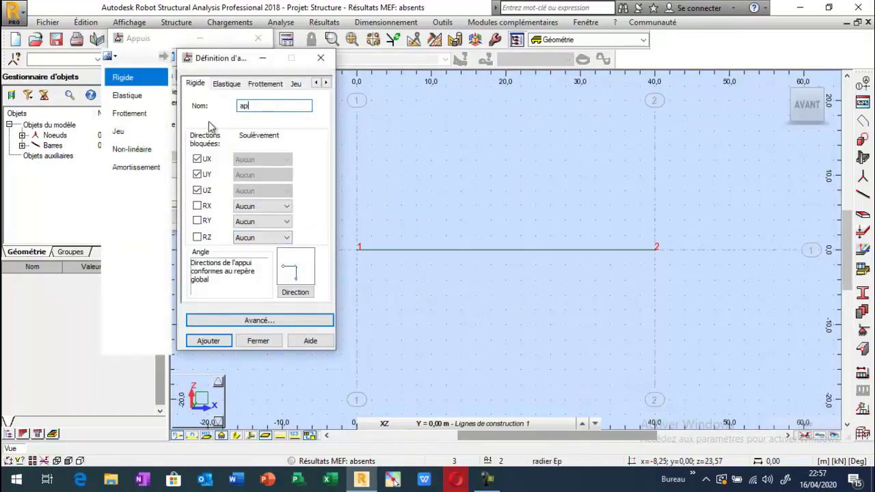
{"action": "type", "text": "puis pot"}
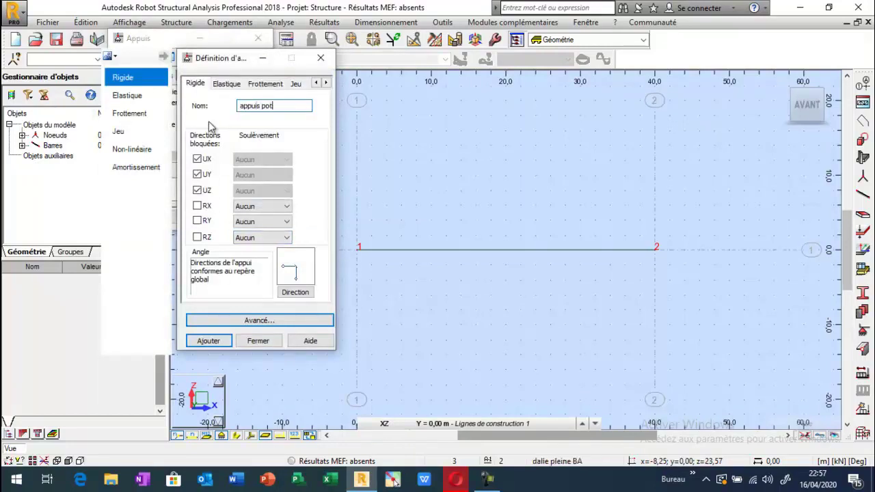
{"action": "type", "text": "re"}
{"action": "key", "text": "BackSpace"}
{"action": "key", "text": "BackSpace"}
{"action": "key", "text": "BackSpace"}
{"action": "key", "text": "BackSpace"}
{"action": "type", "text": "outre BP"}
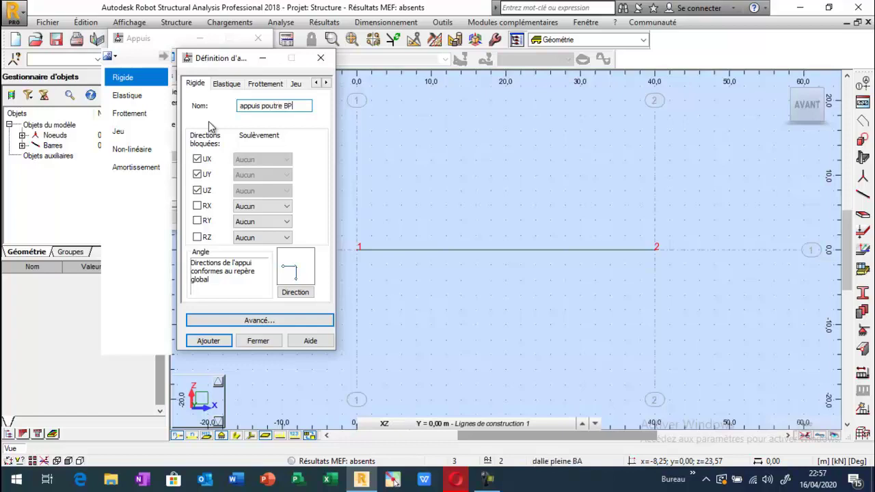
{"action": "left_click", "coordinate": [196, 207]}
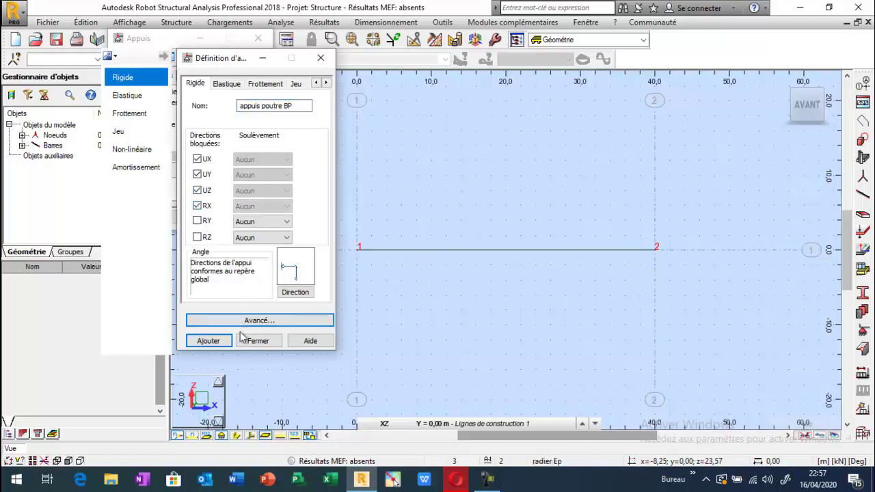
{"action": "left_click", "coordinate": [208, 340]}
{"action": "left_click", "coordinate": [258, 340]}
Assign the 'appuis poutre BP' support to nodes 1 and 2
{"action": "left_click", "coordinate": [355, 257]}
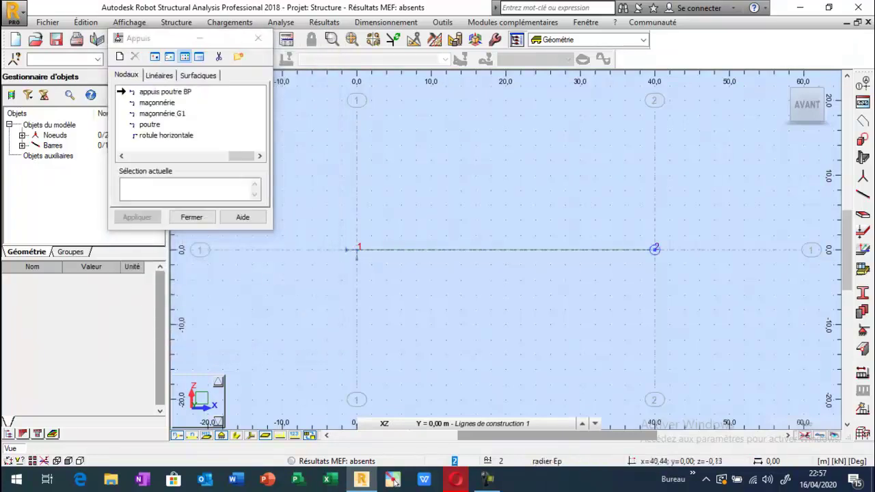
{"action": "left_click", "coordinate": [655, 249]}
{"action": "left_click", "coordinate": [195, 219]}
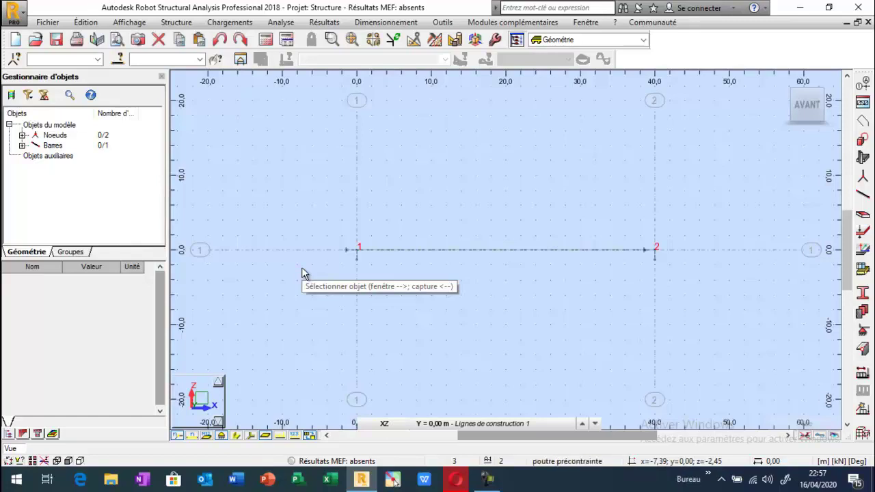
Start a new concrete beam section with BETON35 as its material
{"action": "left_click", "coordinate": [863, 295]}
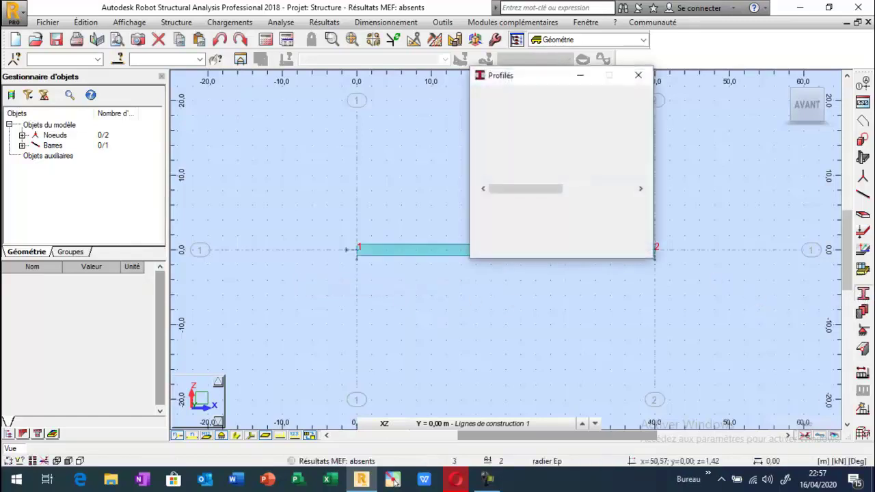
{"action": "left_click_drag", "start_coordinate": [556, 78], "coordinate": [164, 44]}
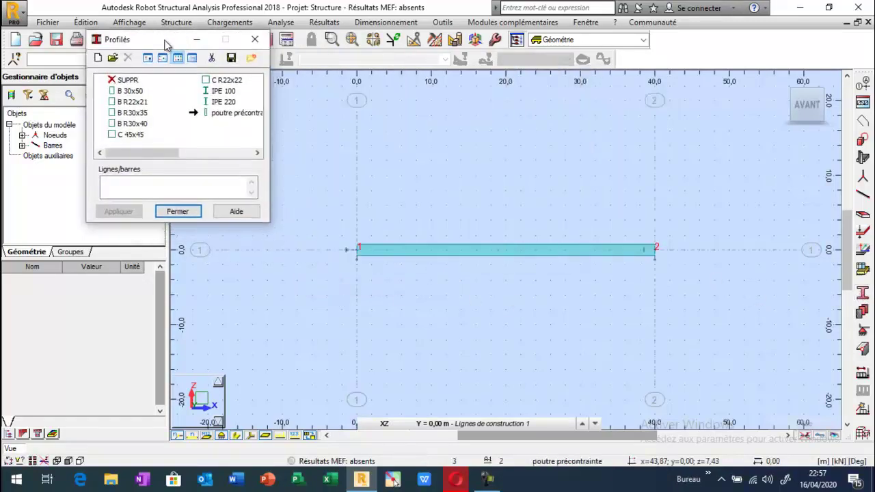
{"action": "left_click", "coordinate": [131, 101]}
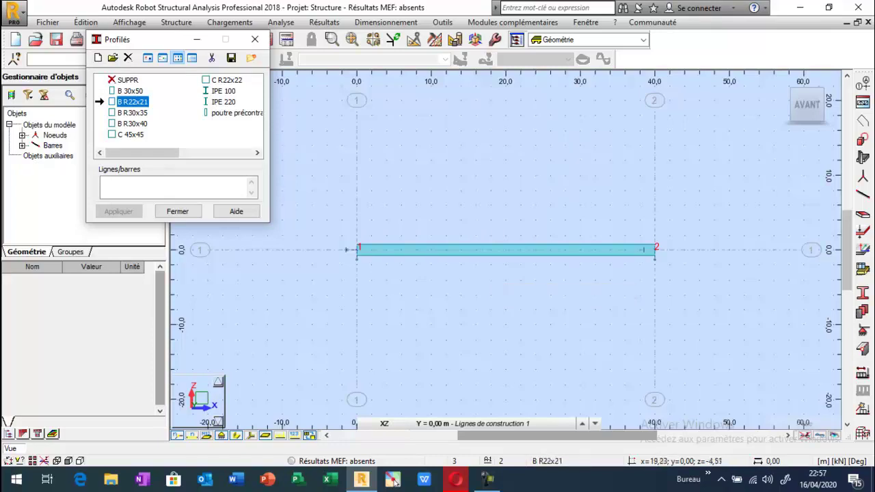
{"action": "left_click", "coordinate": [98, 58]}
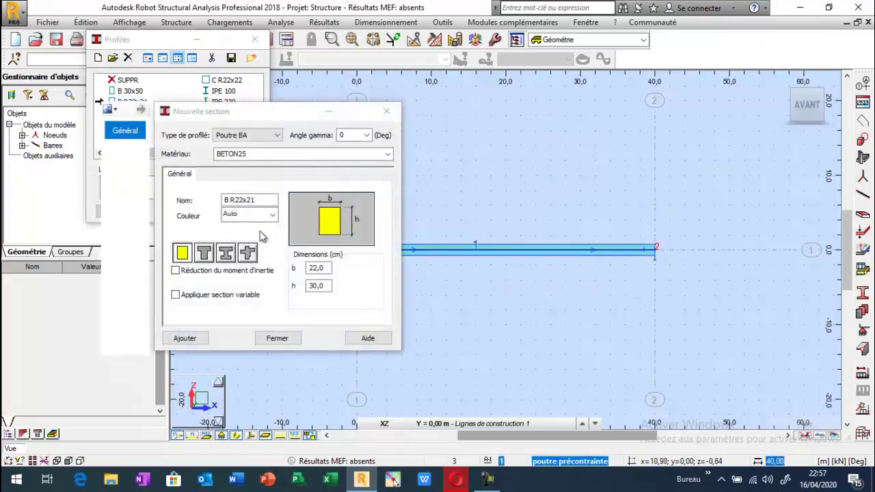
{"action": "left_click", "coordinate": [247, 154]}
{"action": "left_click", "coordinate": [387, 156]}
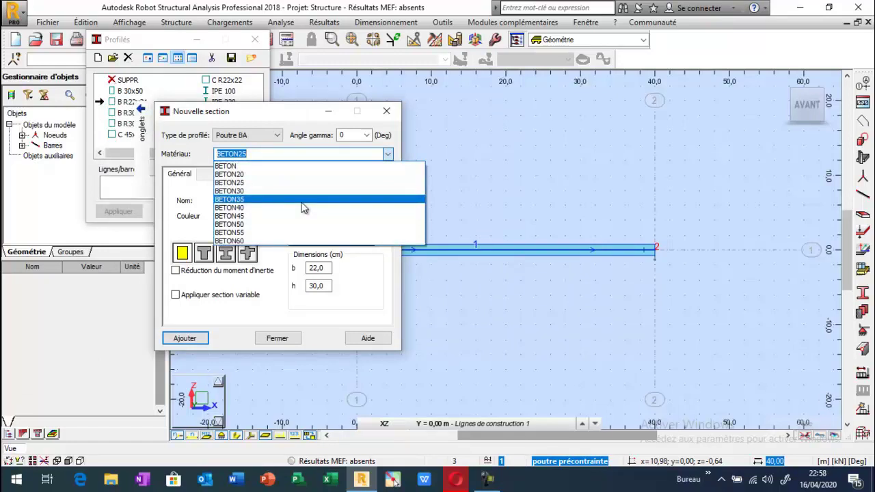
{"action": "left_click", "coordinate": [304, 208]}
Name the section POUTRE BP, set b = 70 and h = 150 cm, and add it
{"action": "key", "text": "Tab"}
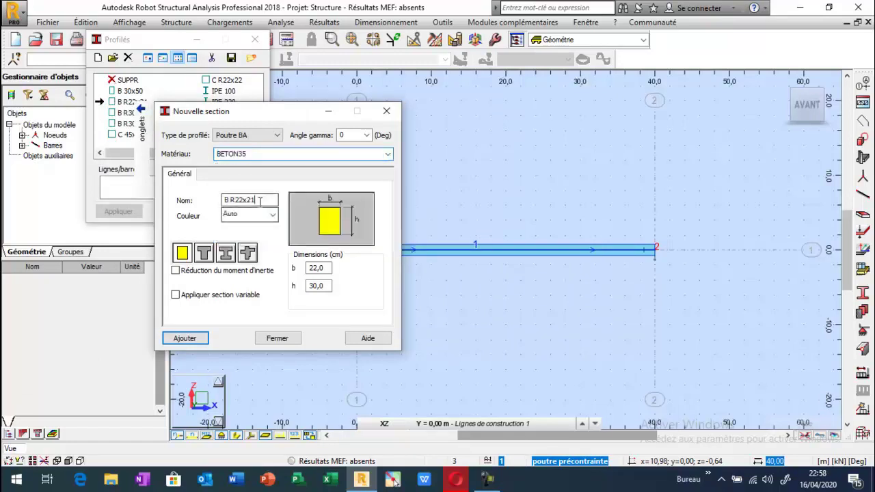
{"action": "type", "text": "P"}
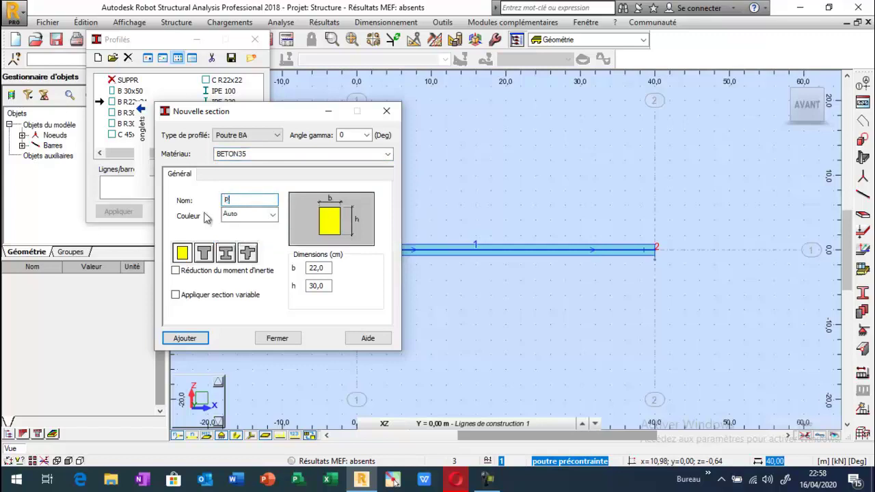
{"action": "type", "text": "O"}
{"action": "key", "text": "BackSpace"}
{"action": "type", "text": "OUTRE BP"}
{"action": "left_click_drag", "start_coordinate": [325, 272], "coordinate": [295, 273]}
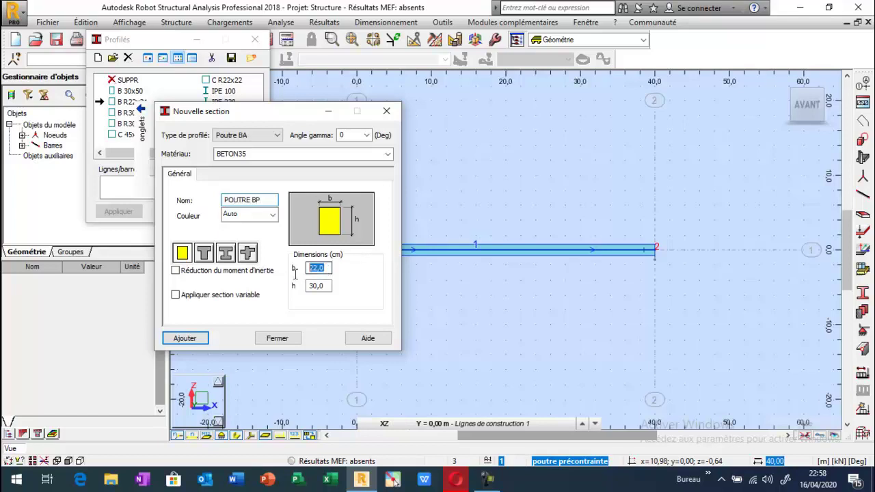
{"action": "type", "text": "70"}
{"action": "left_click_drag", "start_coordinate": [330, 287], "coordinate": [290, 299]}
{"action": "type", "text": "150"}
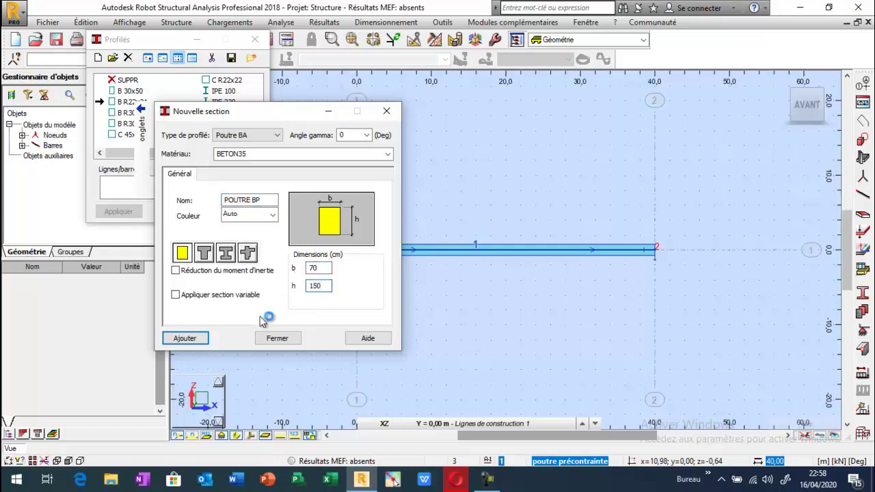
{"action": "left_click", "coordinate": [185, 337]}
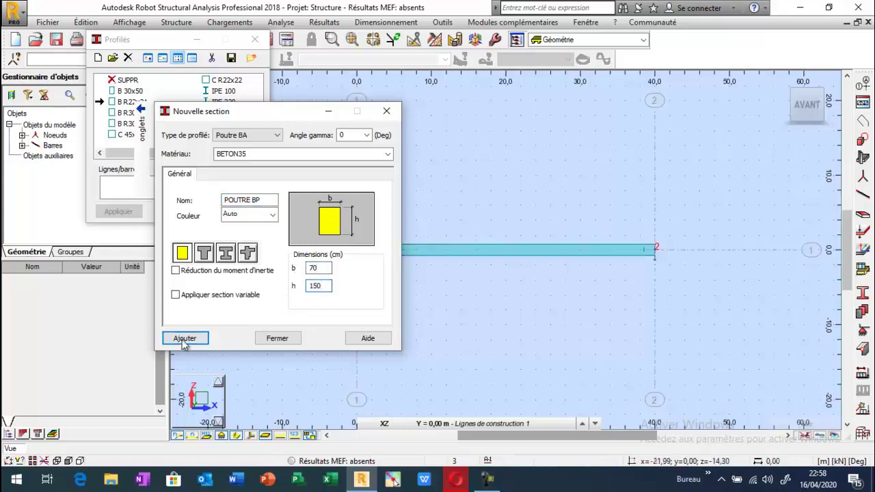
{"action": "left_click", "coordinate": [277, 338]}
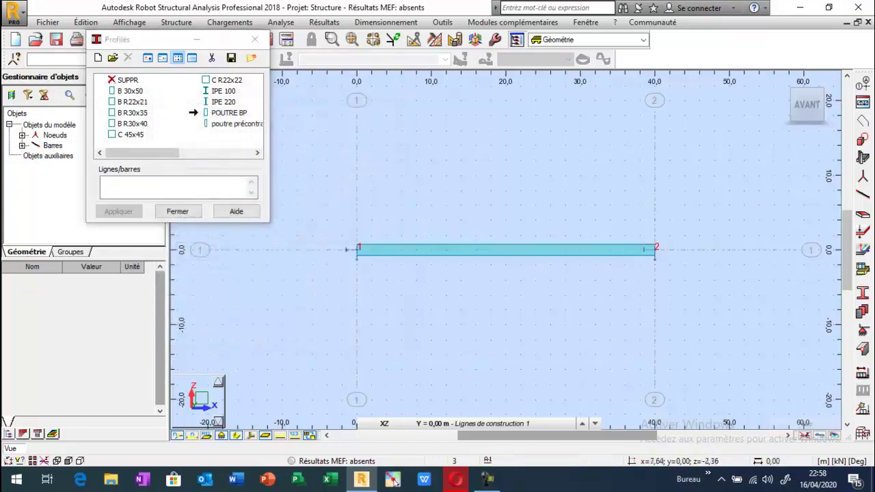
Assign the POUTRE BP section to bar 1
{"action": "left_click", "coordinate": [210, 188]}
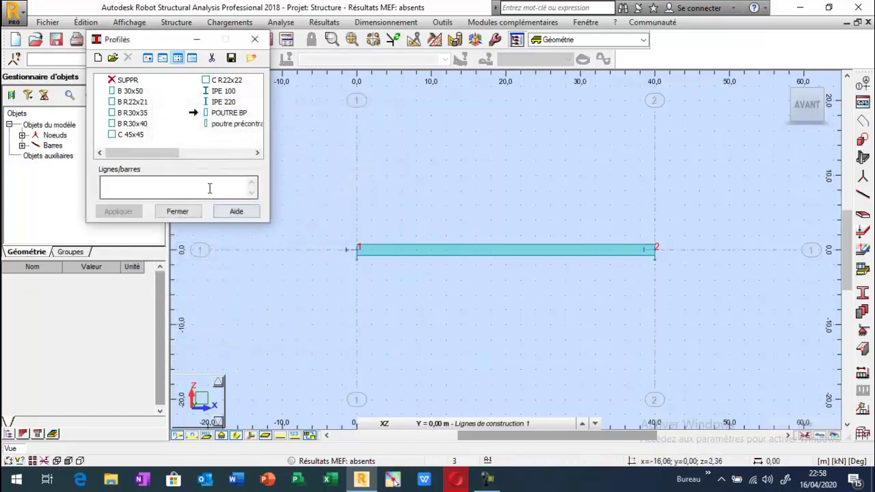
{"action": "left_click", "coordinate": [371, 251]}
{"action": "left_click", "coordinate": [129, 211]}
{"action": "left_click", "coordinate": [176, 211]}
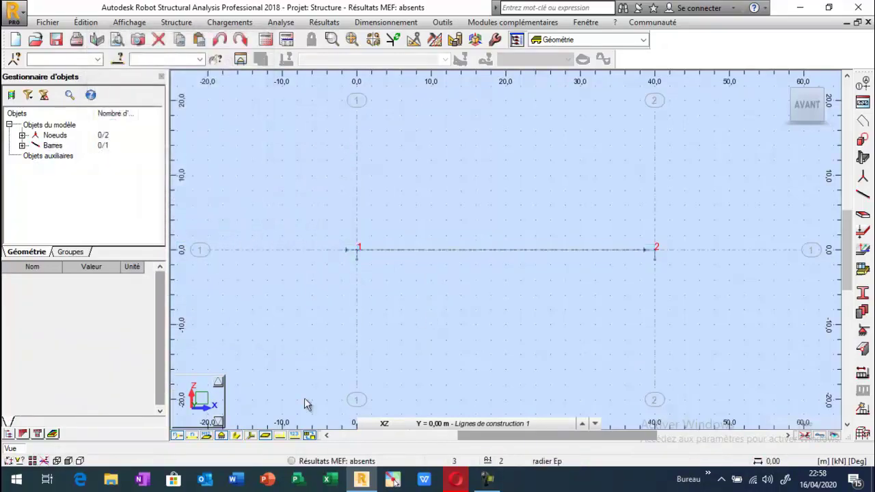
Display bars with their section shapes and select bar 1 to verify its POUTRE BP section
{"action": "left_click", "coordinate": [236, 435]}
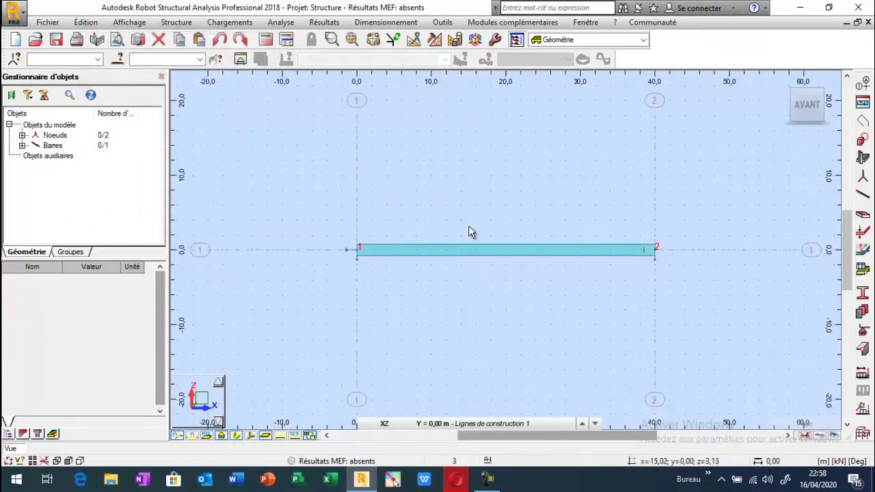
{"action": "left_click", "coordinate": [459, 250]}
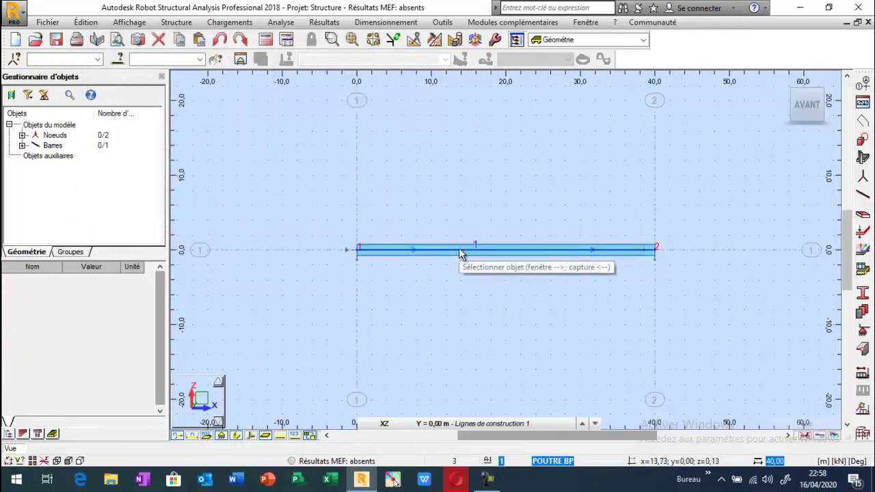
{"action": "left_click", "coordinate": [382, 278]}
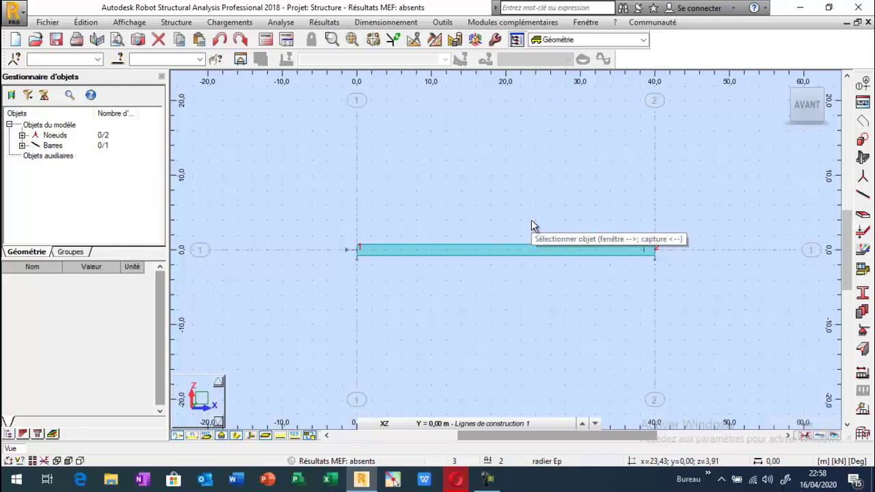
{"action": "left_click", "coordinate": [497, 257]}
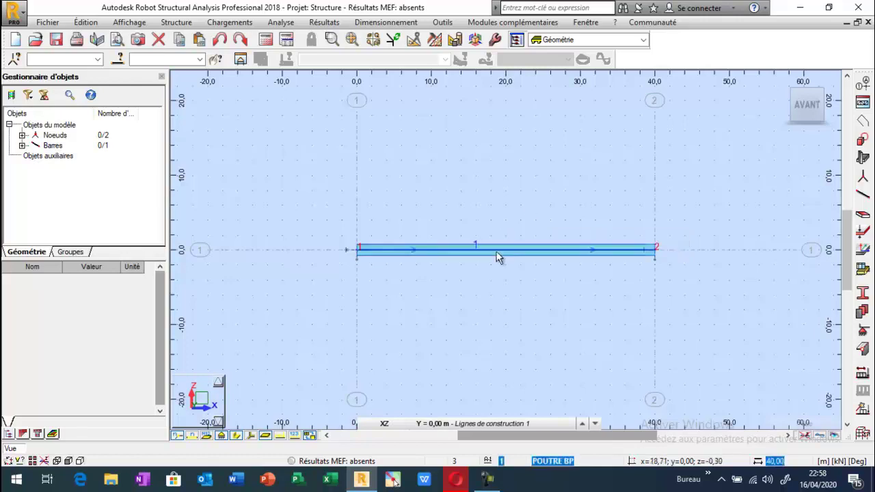
{"action": "left_click", "coordinate": [516, 329]}
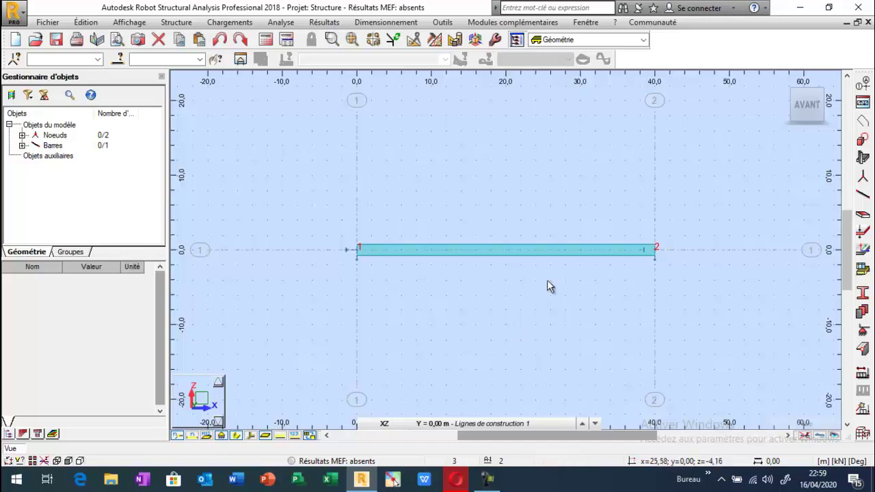
{"action": "left_click", "coordinate": [644, 39]}
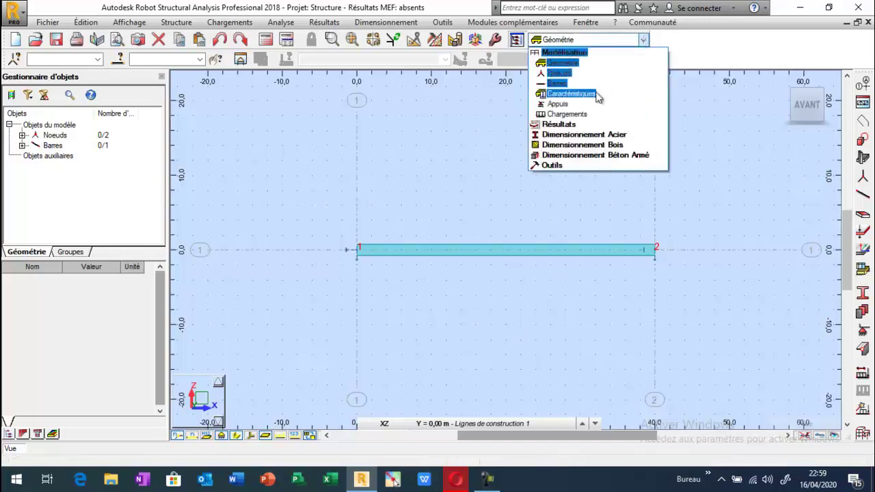
In the Chargements layout, add permanent load case 'poids propre de la poutre'
{"action": "left_click", "coordinate": [578, 123]}
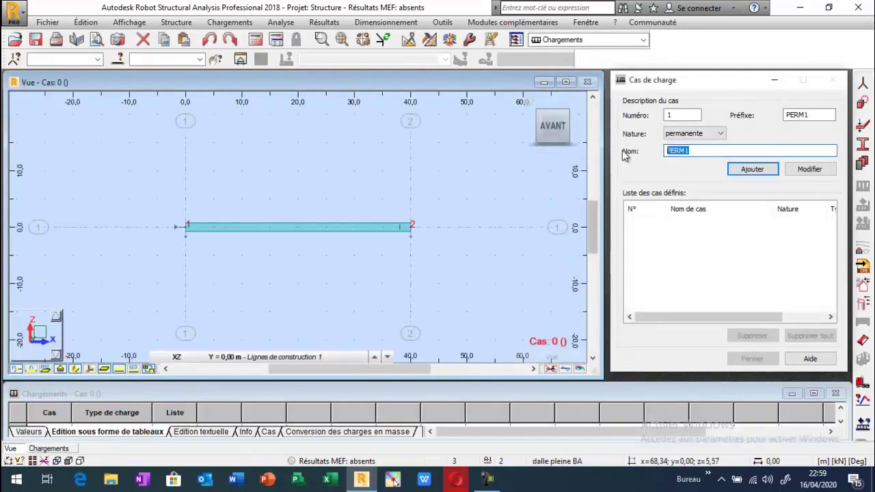
{"action": "type", "text": "poids "}
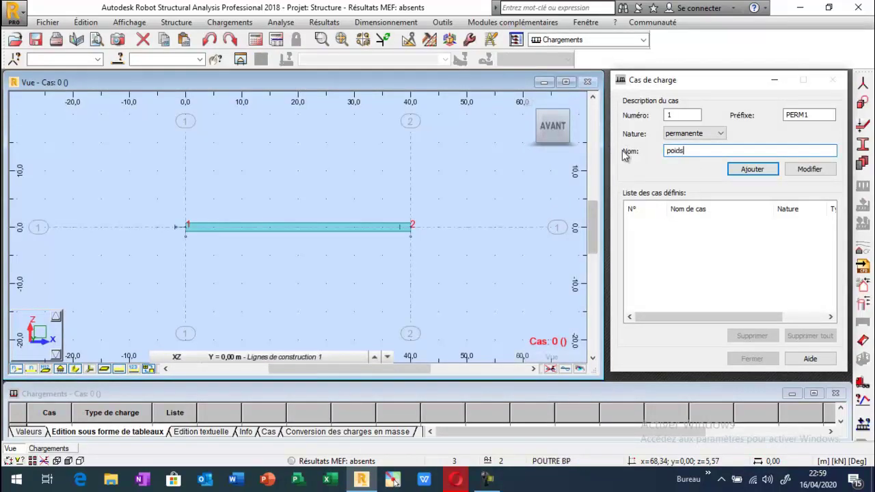
{"action": "type", "text": "propre de la poutre"}
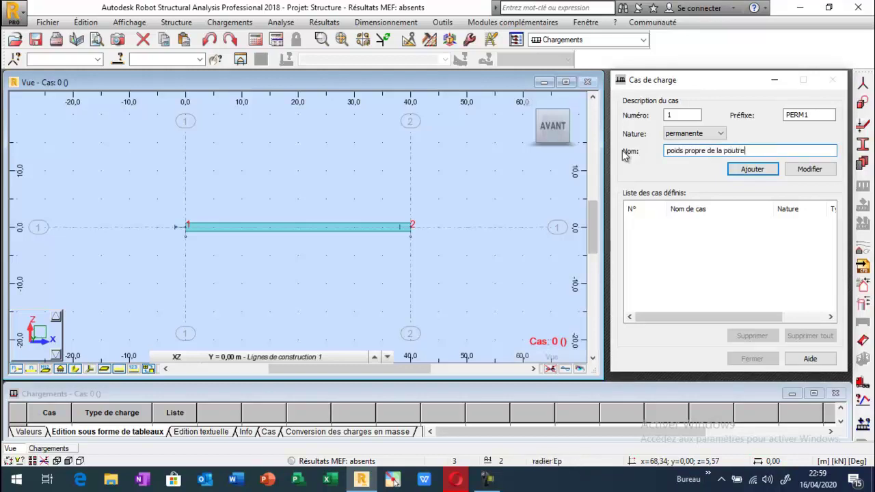
{"action": "left_click", "coordinate": [758, 172]}
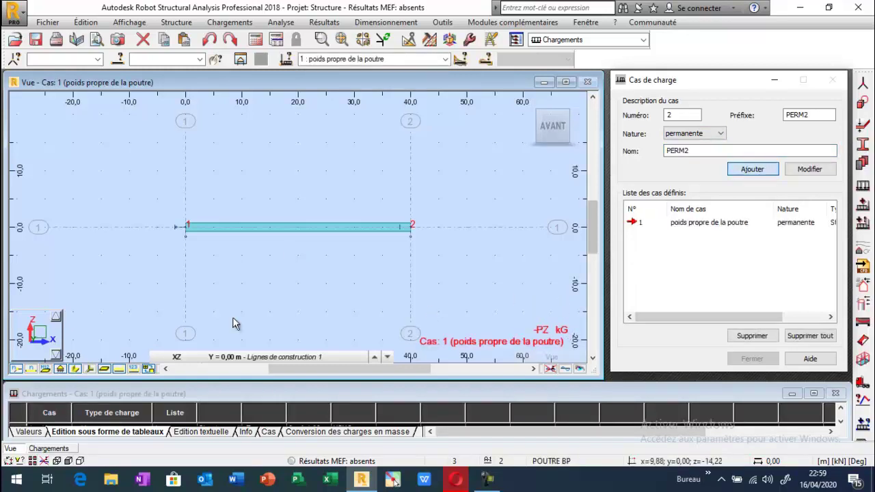
Add the second permanent load case 'force de la précontrainte'
{"action": "left_click", "coordinate": [90, 369]}
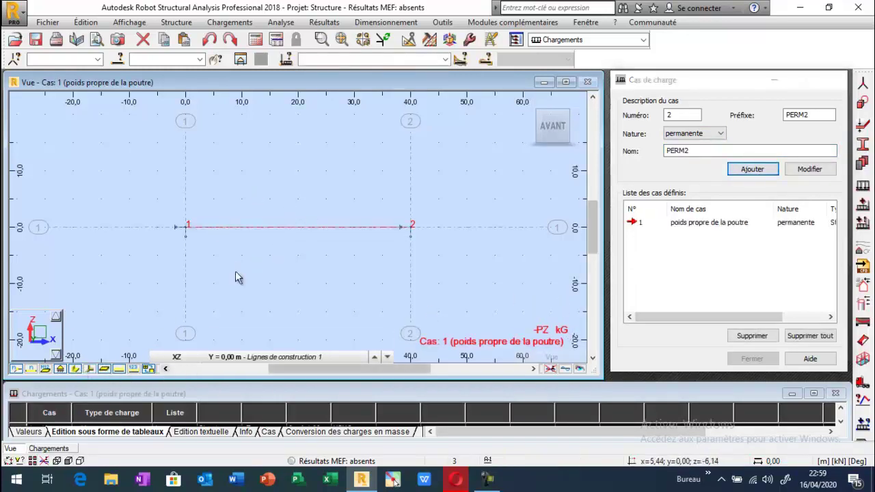
{"action": "left_click", "coordinate": [90, 369]}
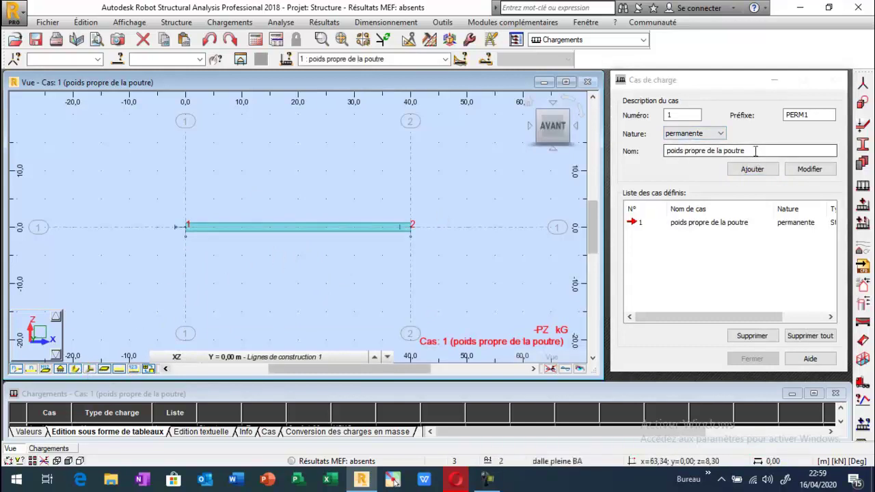
{"action": "left_click", "coordinate": [627, 176]}
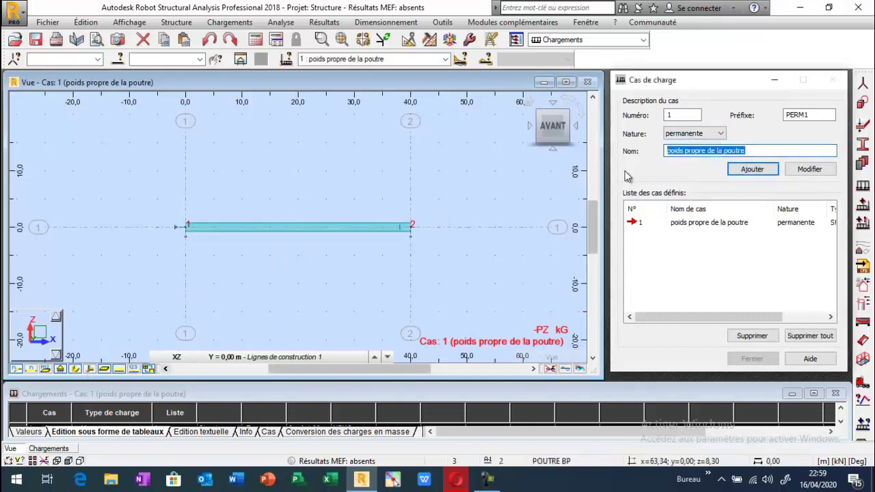
{"action": "type", "text": "force"}
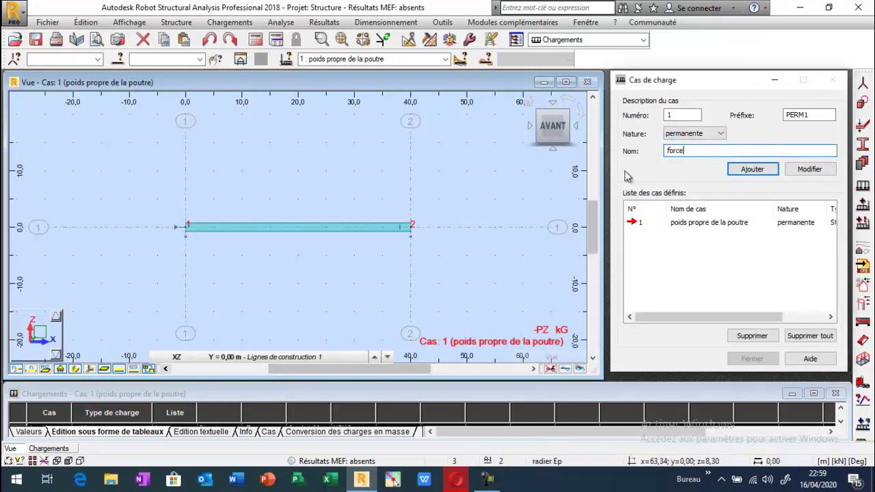
{"action": "type", "text": " de la précontrainte"}
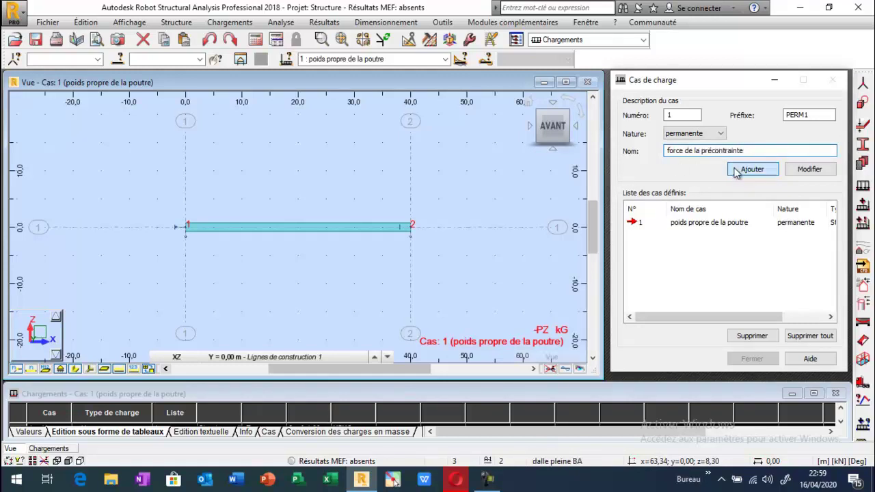
{"action": "left_click", "coordinate": [736, 172]}
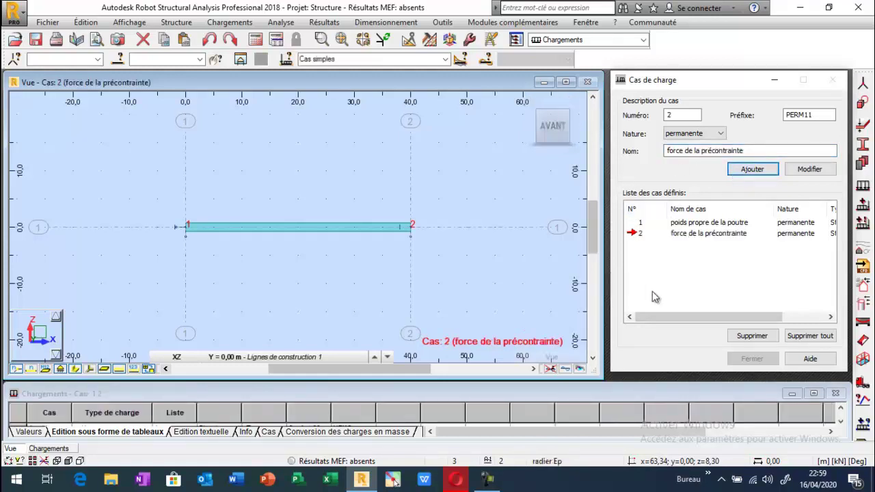
Enter prestress eccentricities e1 = 10, e2 = -20, e3 = 10 cm and force N = 1000 kN
{"action": "left_click", "coordinate": [864, 329]}
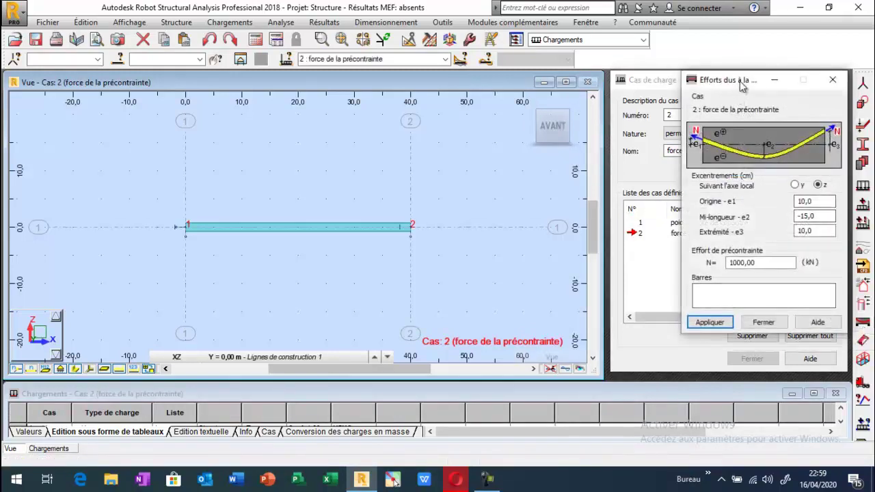
{"action": "left_click_drag", "start_coordinate": [742, 85], "coordinate": [595, 103]}
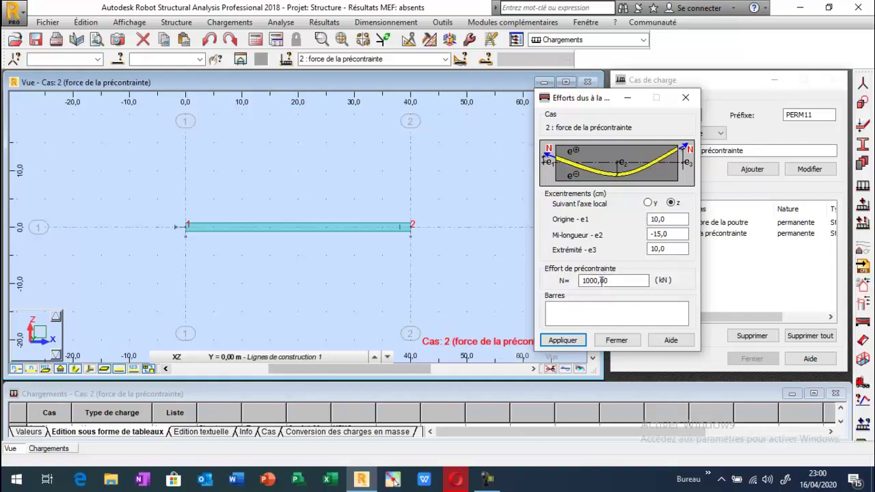
{"action": "left_click", "coordinate": [662, 235]}
{"action": "left_click_drag", "start_coordinate": [663, 235], "coordinate": [654, 235]}
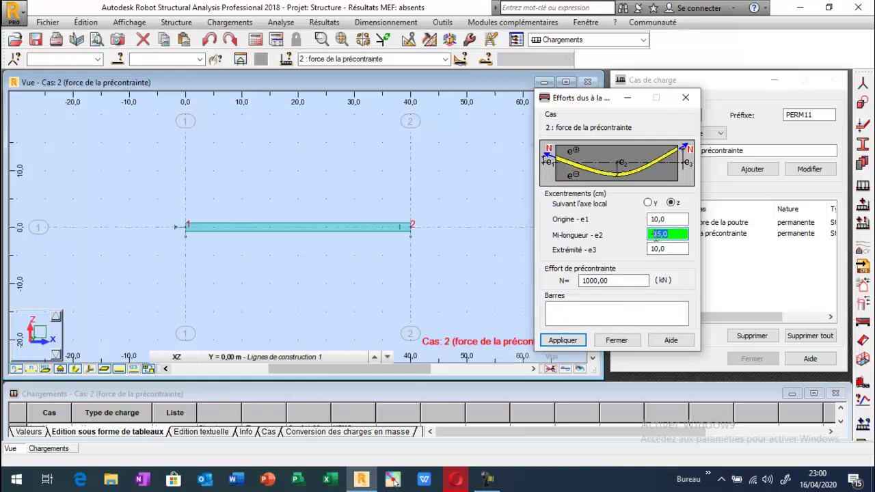
{"action": "type", "text": "20"}
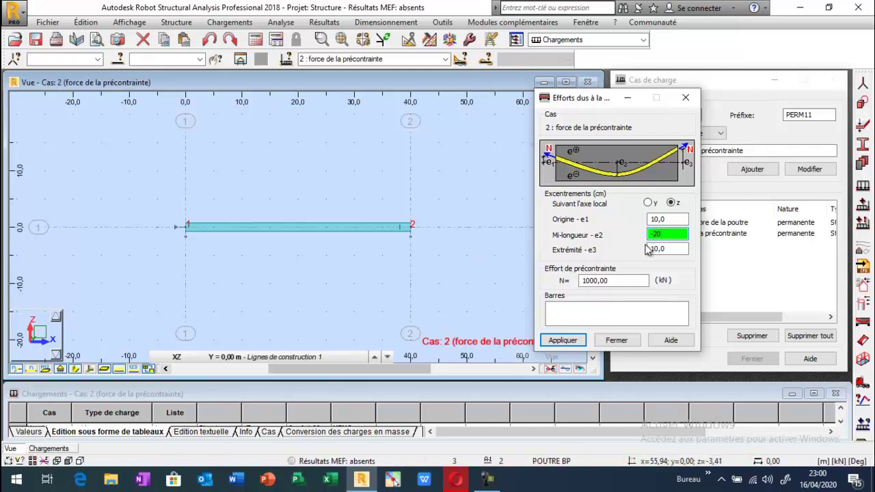
{"action": "key", "text": "shift+Tab"}
{"action": "left_click", "coordinate": [663, 249]}
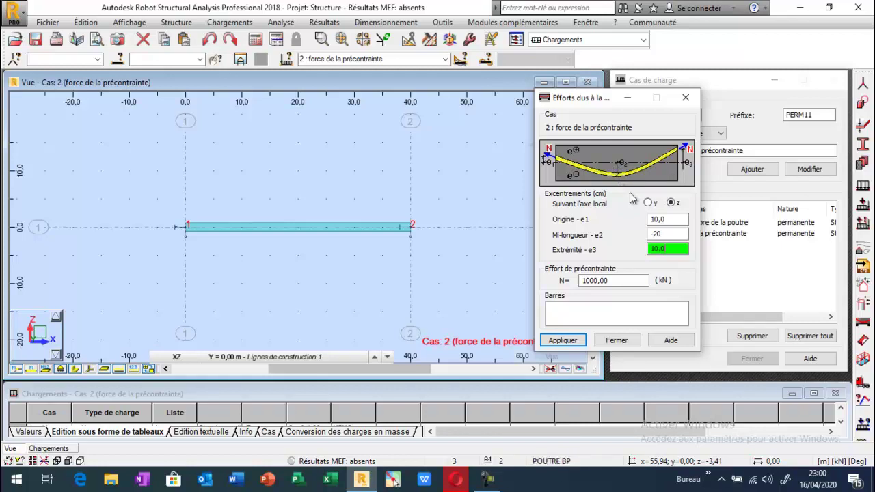
{"action": "left_click", "coordinate": [650, 234]}
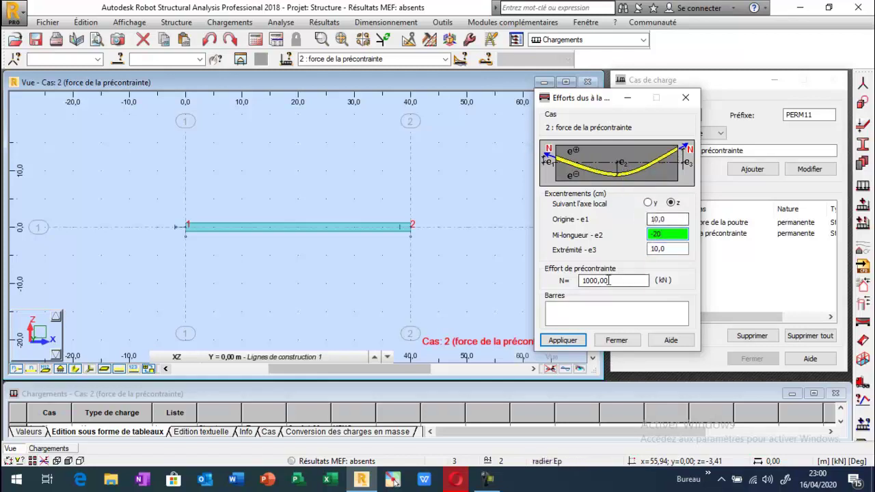
{"action": "left_click", "coordinate": [624, 280]}
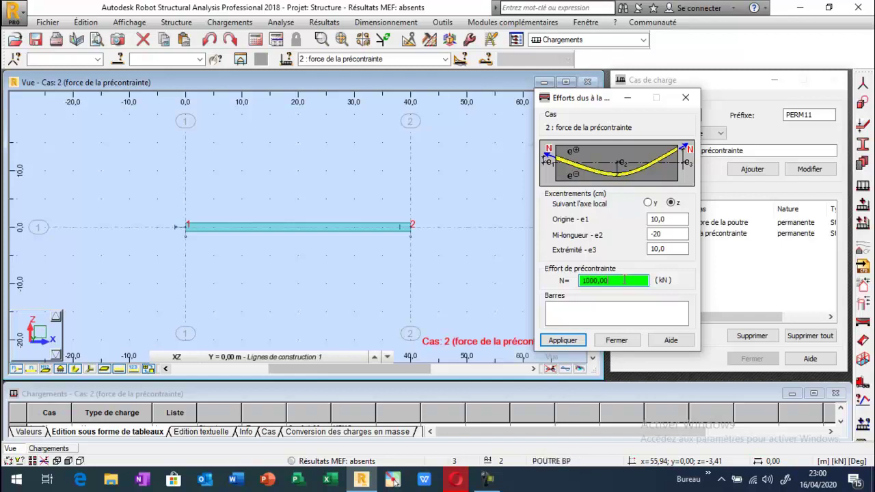
{"action": "left_click", "coordinate": [576, 309]}
Apply the prestress to bar 1 and run the static analysis with F5
{"action": "left_click", "coordinate": [321, 230]}
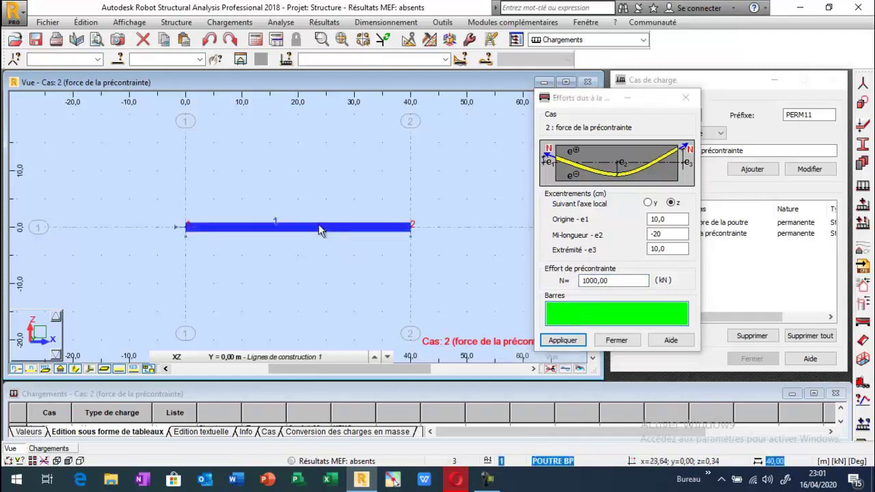
{"action": "left_click", "coordinate": [563, 341]}
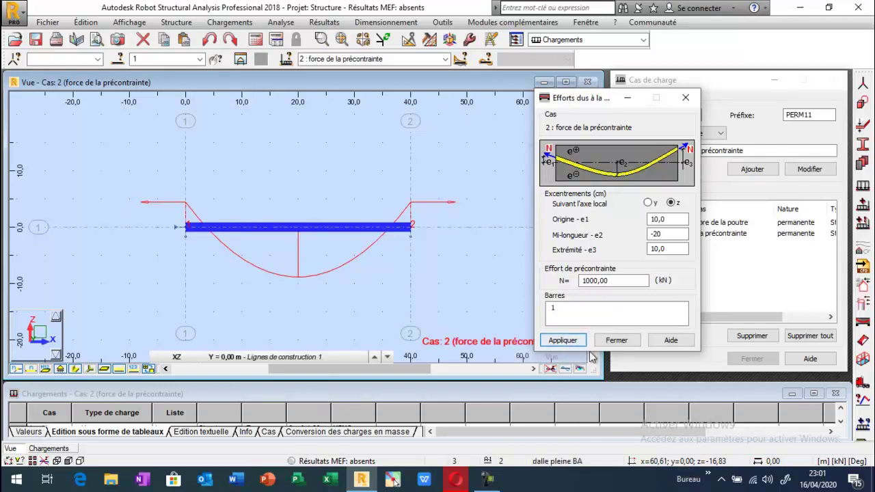
{"action": "left_click", "coordinate": [610, 342]}
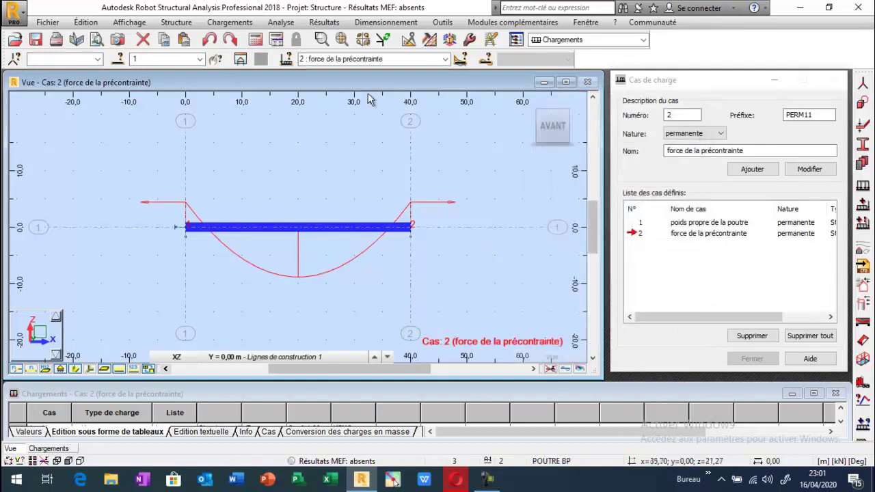
{"action": "key", "text": "F5"}
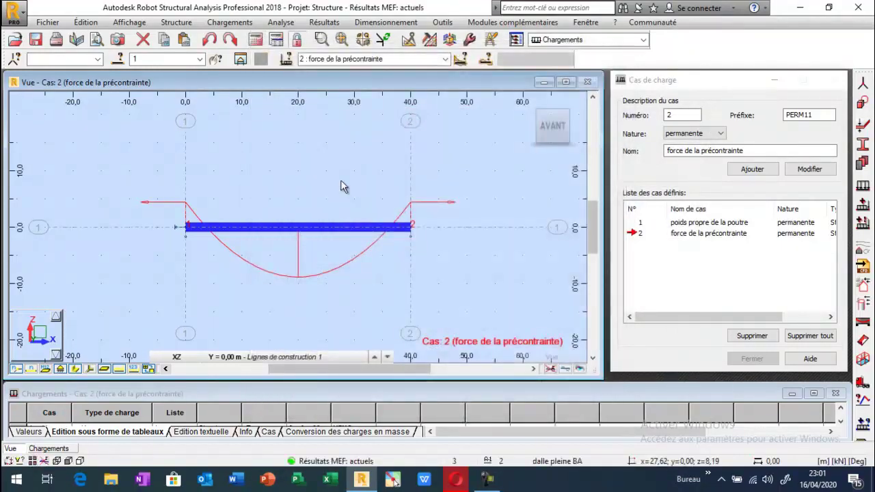
{"action": "left_click", "coordinate": [353, 183]}
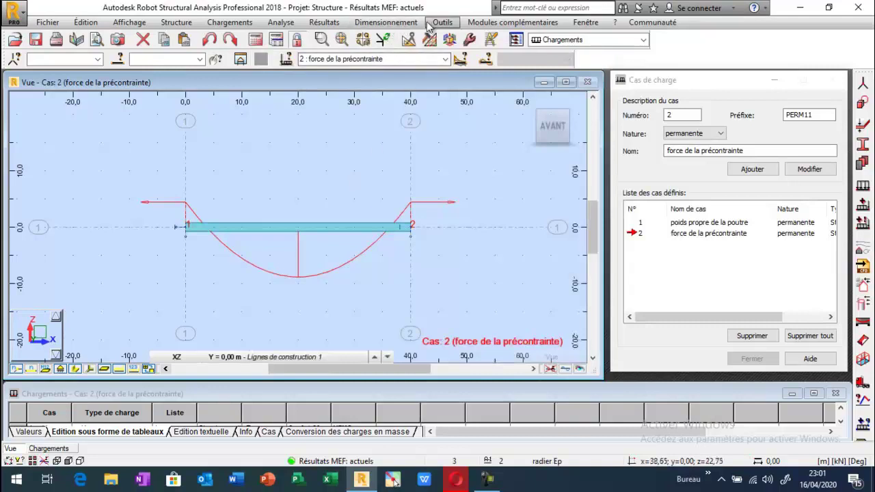
Show the My bending moment diagram on the beam for case 2 (max 100, min -200 kNm)
{"action": "left_click", "coordinate": [324, 22]}
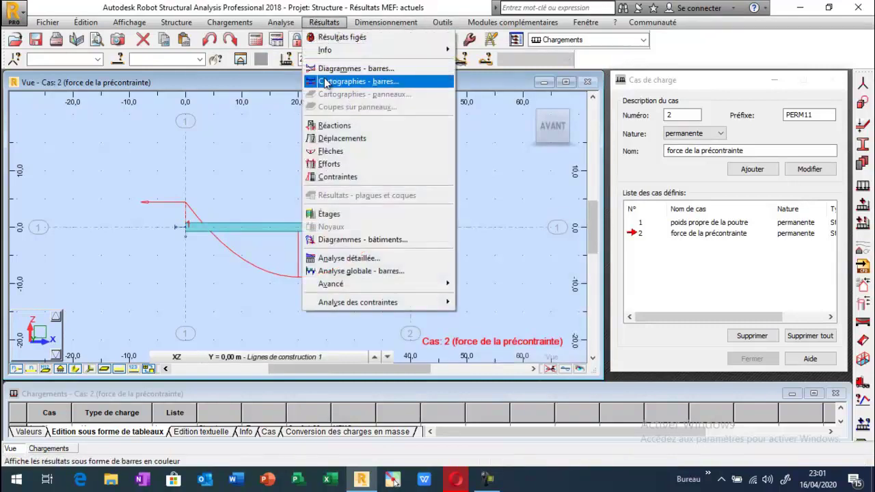
{"action": "left_click", "coordinate": [330, 70]}
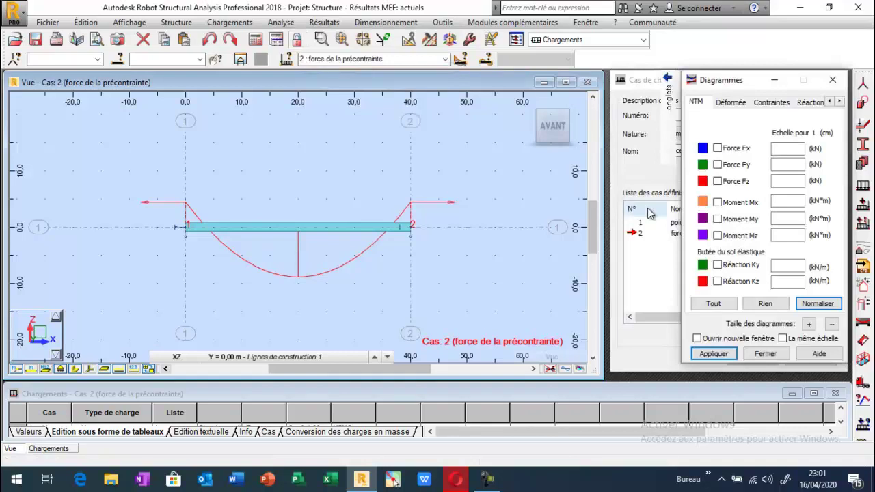
{"action": "left_click", "coordinate": [717, 219]}
{"action": "left_click", "coordinate": [713, 353]}
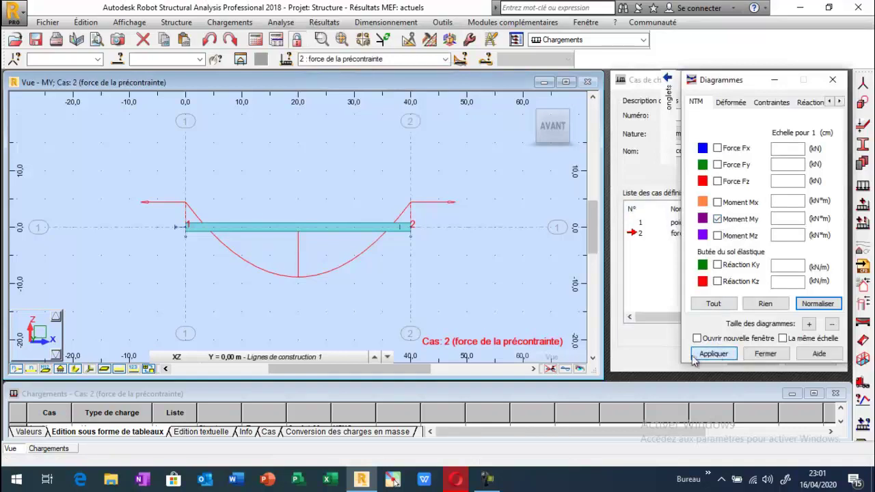
{"action": "left_click", "coordinate": [305, 306]}
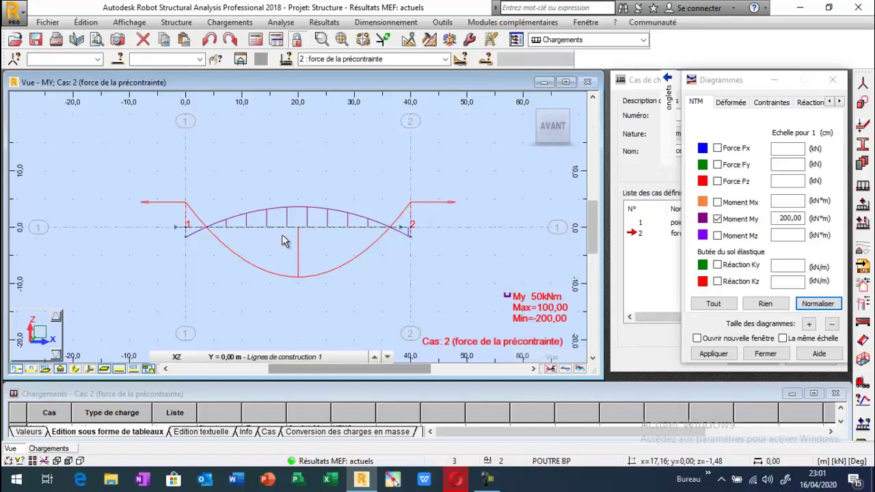
Label the diagram extremes with descriptive values in the diagram parameters
{"action": "left_click", "coordinate": [669, 95]}
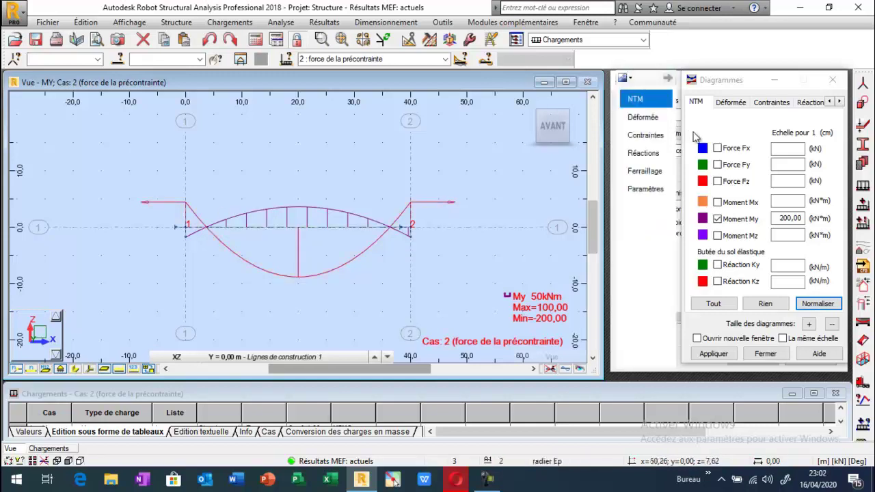
{"action": "left_click", "coordinate": [645, 189]}
{"action": "left_click", "coordinate": [764, 162]}
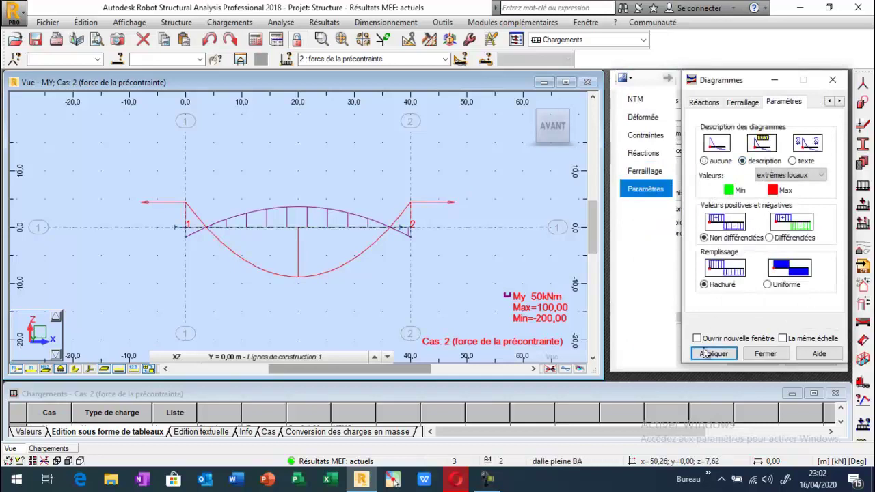
{"action": "left_click", "coordinate": [710, 354]}
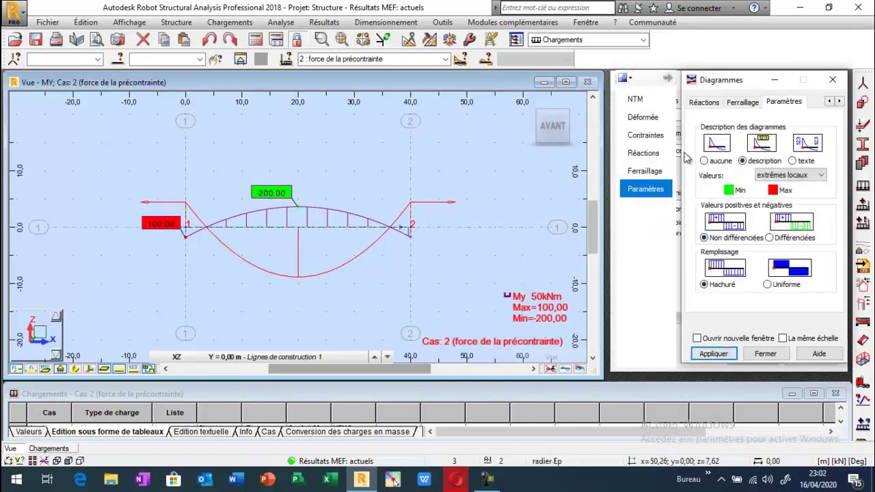
Display only the Fz shear force diagram, with My switched off
{"action": "left_click", "coordinate": [636, 99]}
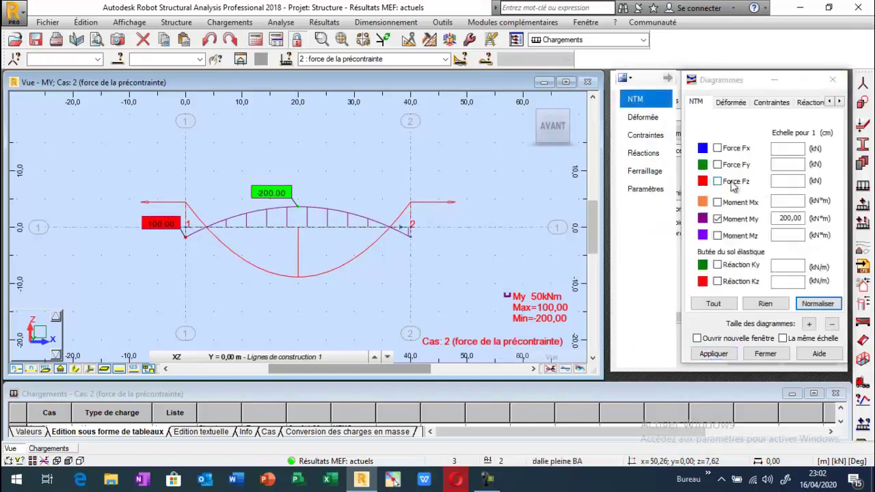
{"action": "left_click", "coordinate": [711, 353]}
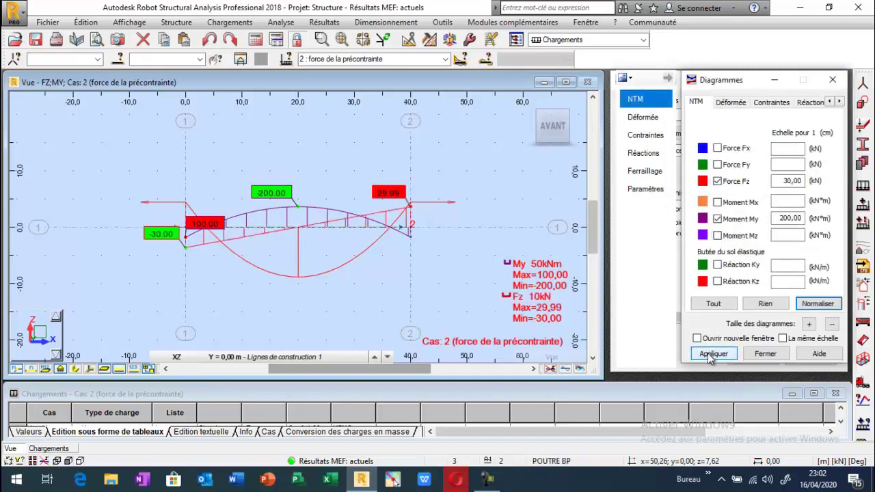
{"action": "left_click", "coordinate": [716, 218]}
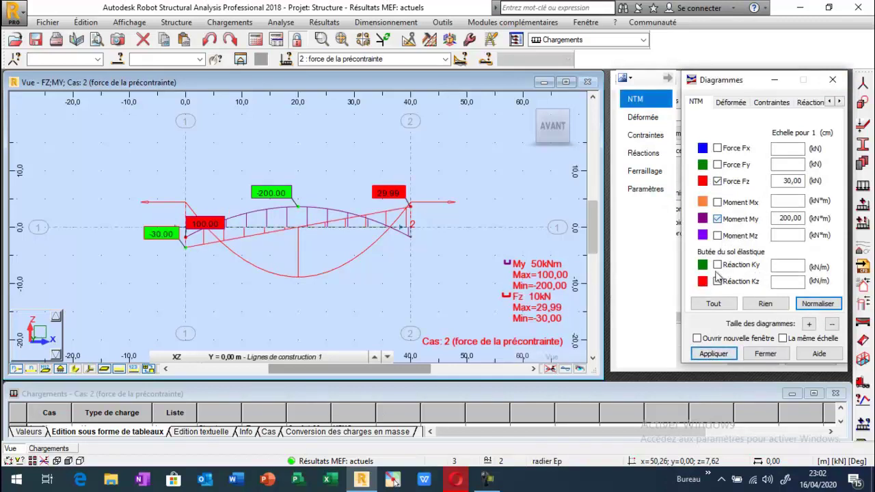
{"action": "left_click", "coordinate": [697, 360]}
Swap the Fz diagram for the Fx axial force diagram
{"action": "left_click", "coordinate": [717, 181]}
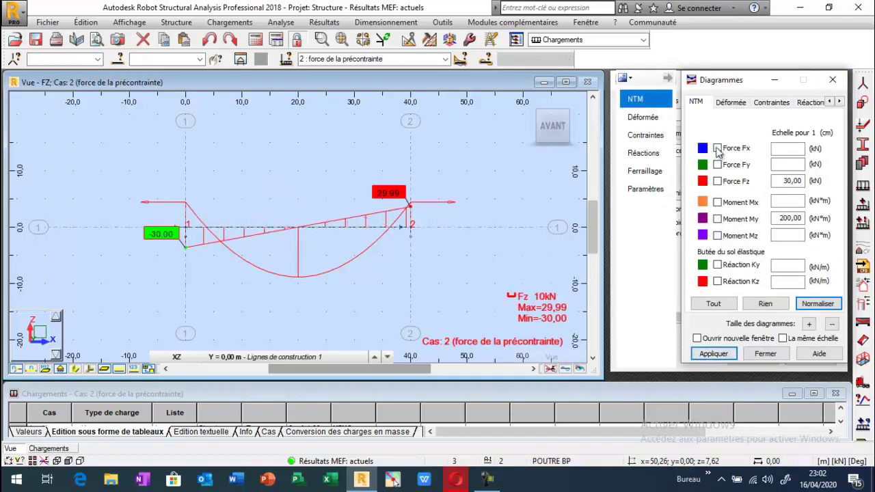
{"action": "left_click", "coordinate": [717, 148]}
{"action": "left_click", "coordinate": [713, 353]}
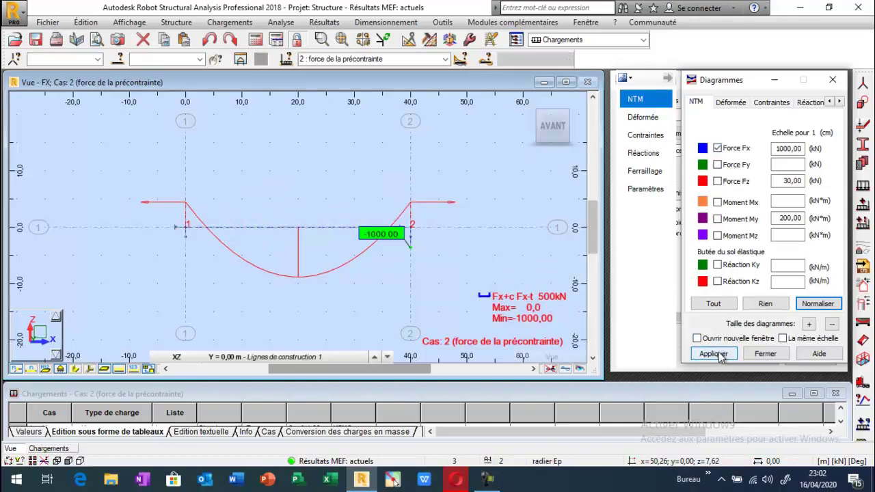
Turn off Fx and show the My bending moment diagram again
{"action": "left_click", "coordinate": [717, 218]}
{"action": "left_click", "coordinate": [717, 147]}
{"action": "left_click", "coordinate": [711, 354]}
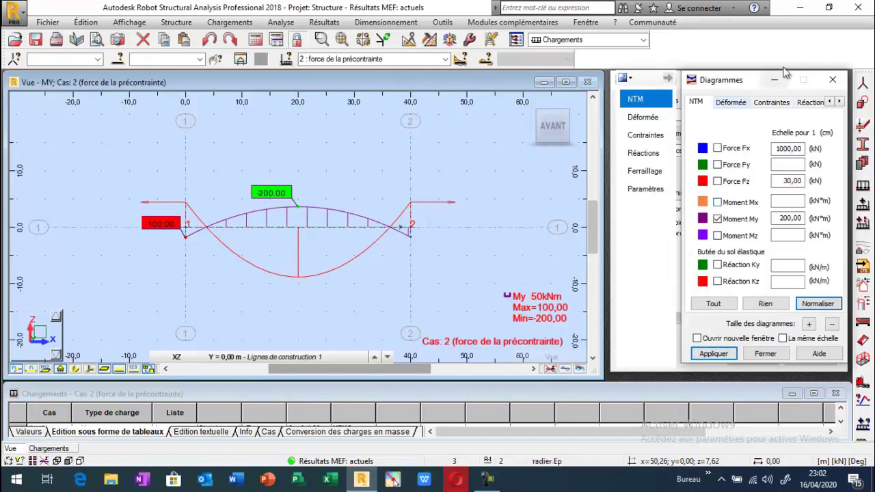
Label all diagram values instead of only the local extremes
{"action": "left_click", "coordinate": [642, 189]}
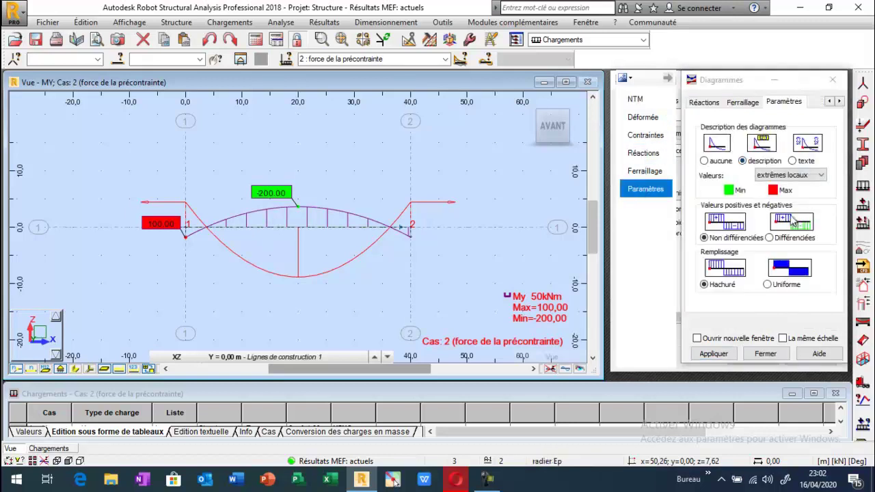
{"action": "left_click", "coordinate": [795, 177]}
{"action": "left_click", "coordinate": [782, 194]}
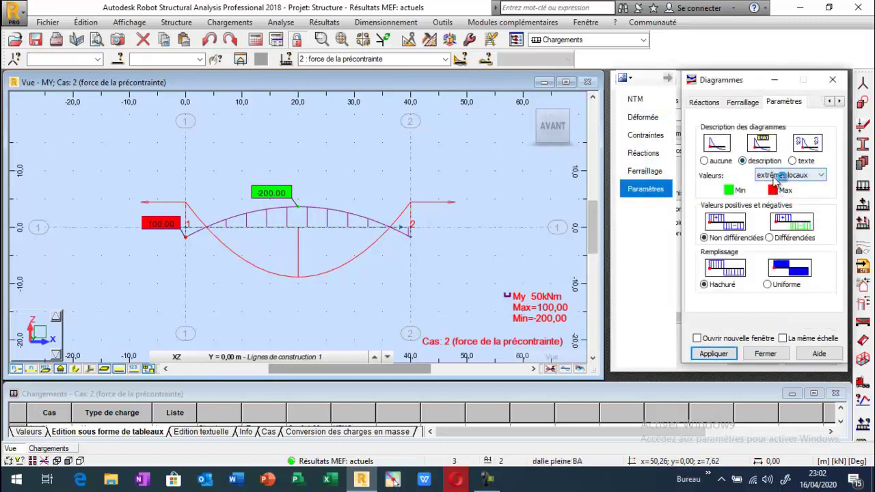
{"action": "left_click", "coordinate": [775, 177]}
{"action": "left_click", "coordinate": [770, 188]}
{"action": "left_click", "coordinate": [714, 354]}
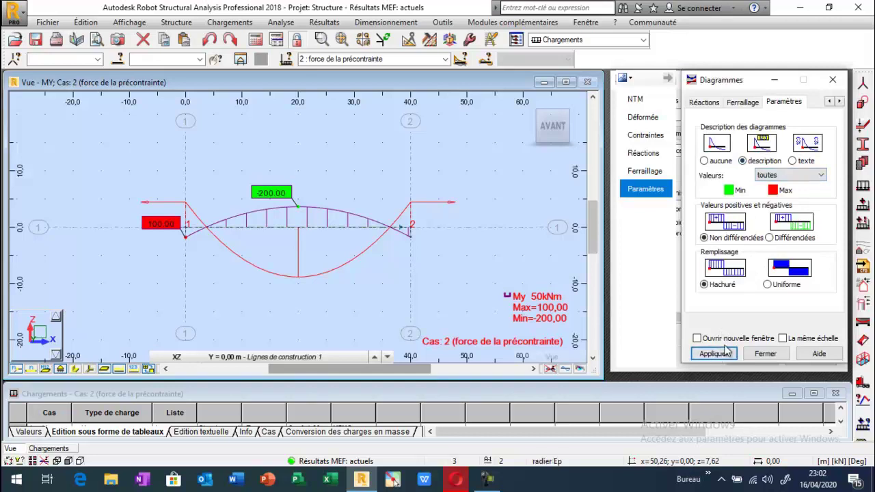
Show only the Fz shear force diagram, with My switched off
{"action": "left_click", "coordinate": [639, 99]}
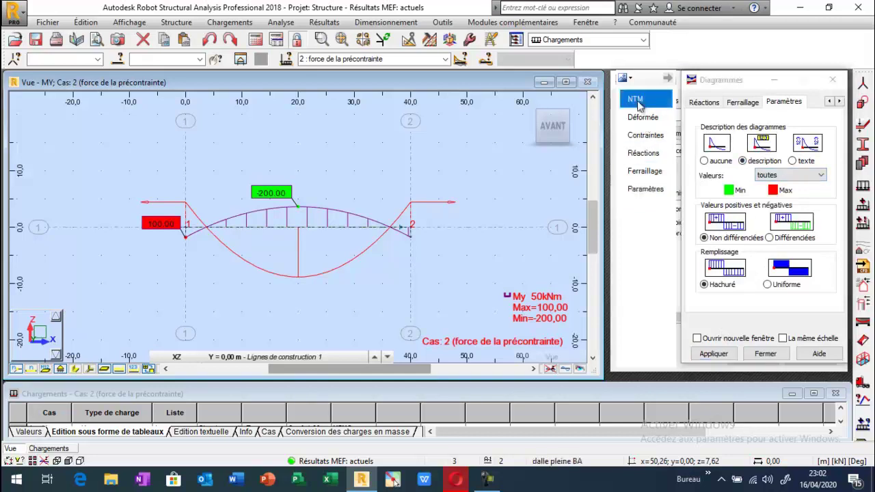
{"action": "left_click", "coordinate": [745, 185]}
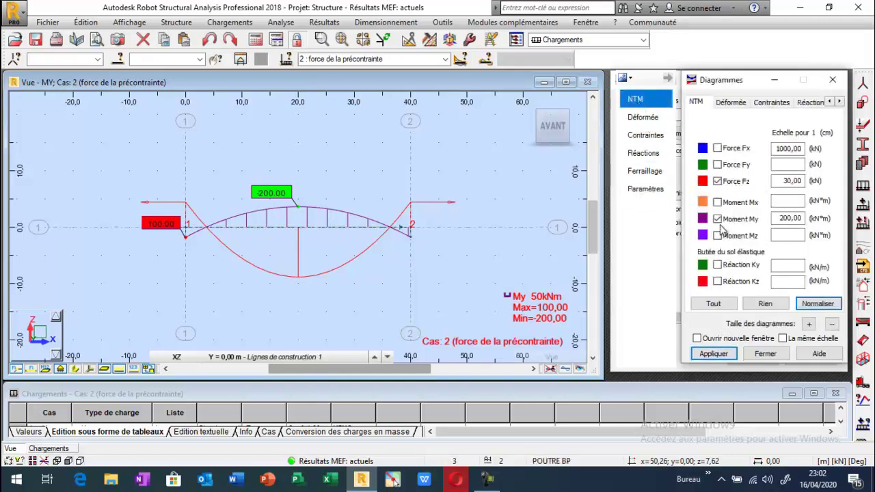
{"action": "left_click", "coordinate": [717, 218]}
{"action": "left_click", "coordinate": [714, 354]}
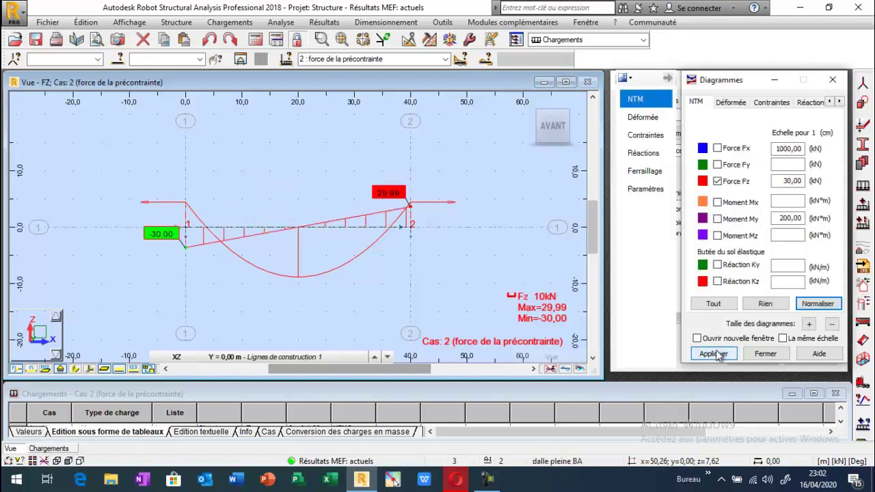
Return to the My moment diagram and display the N=1000.00 prestress force on the tendon
{"action": "left_click", "coordinate": [717, 182]}
{"action": "left_click", "coordinate": [717, 219]}
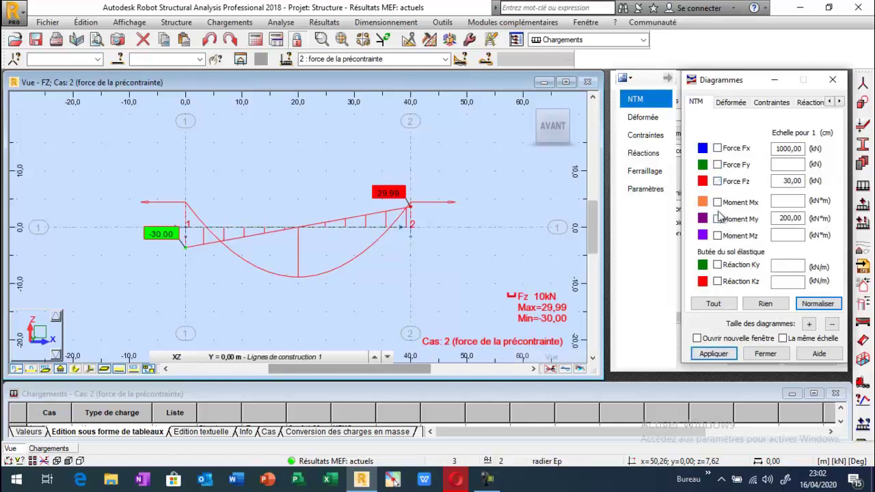
{"action": "left_click", "coordinate": [713, 354]}
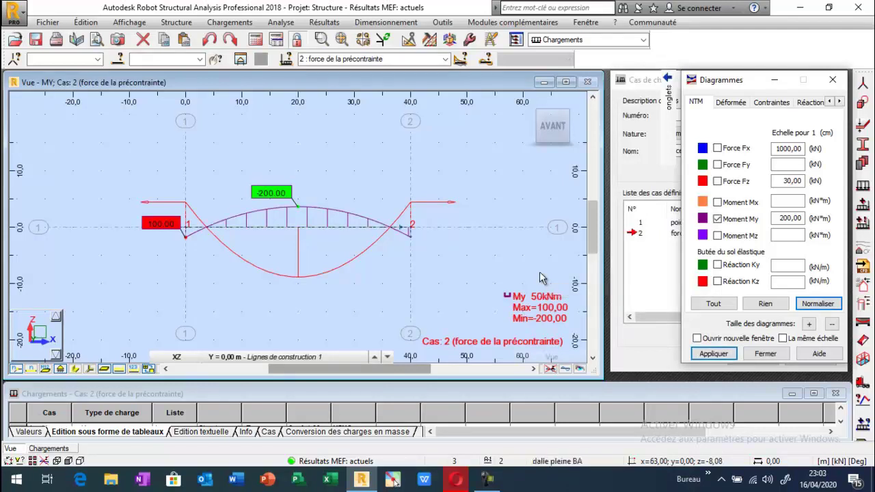
{"action": "left_click", "coordinate": [133, 369]}
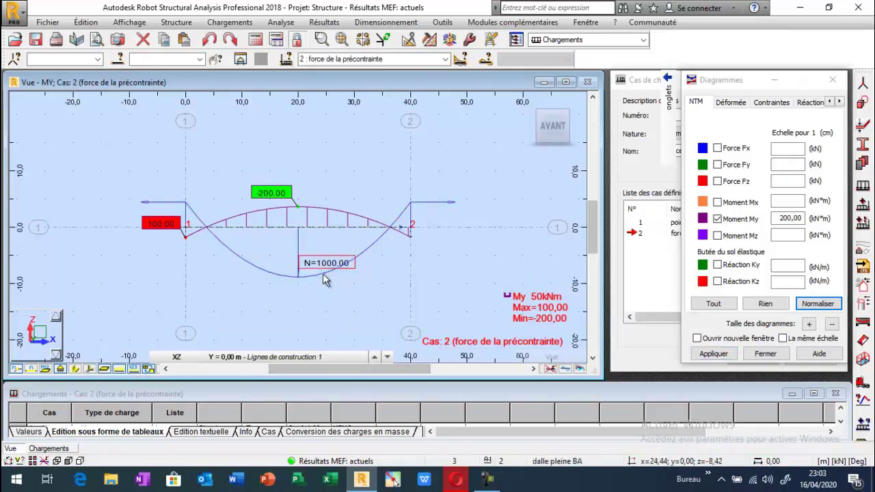